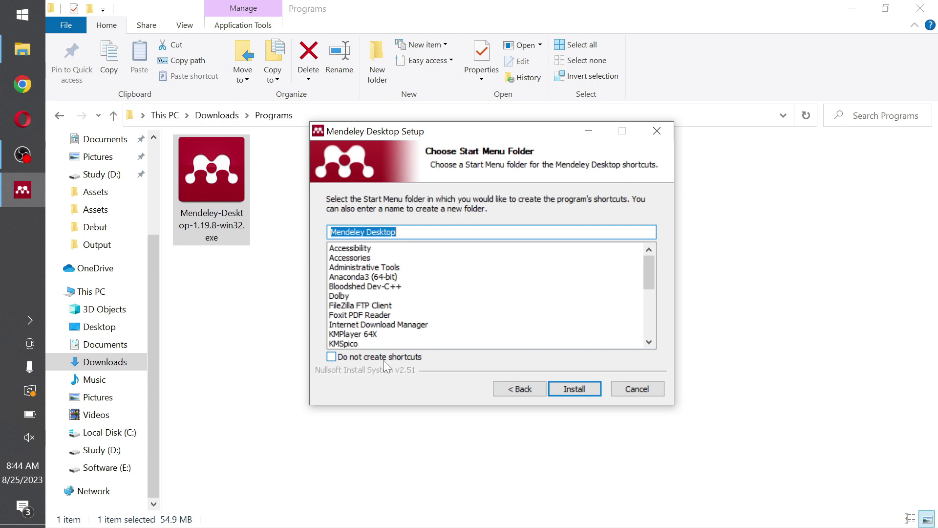
Install Mendeley Desktop with Start Menu shortcuts kept on, then finish and launch it.
{"action": "left_click", "coordinate": [331, 356]}
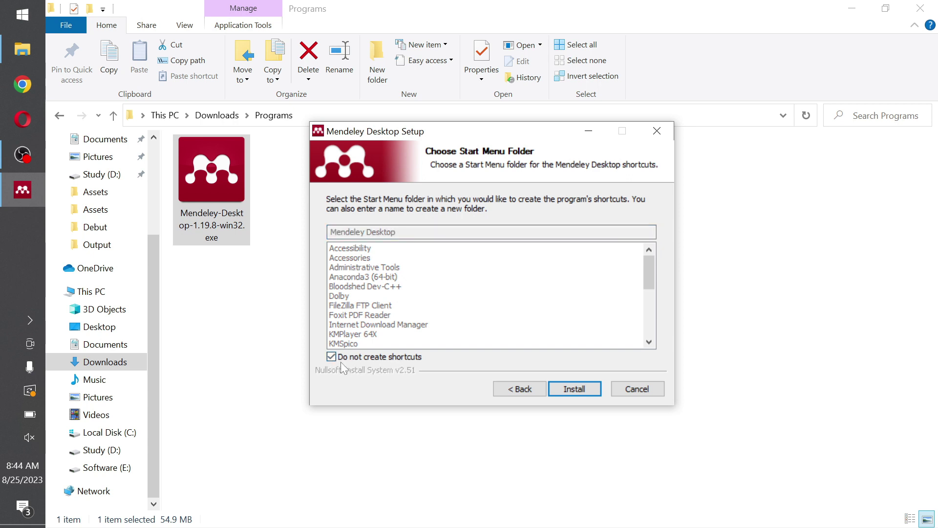
{"action": "left_click", "coordinate": [332, 361]}
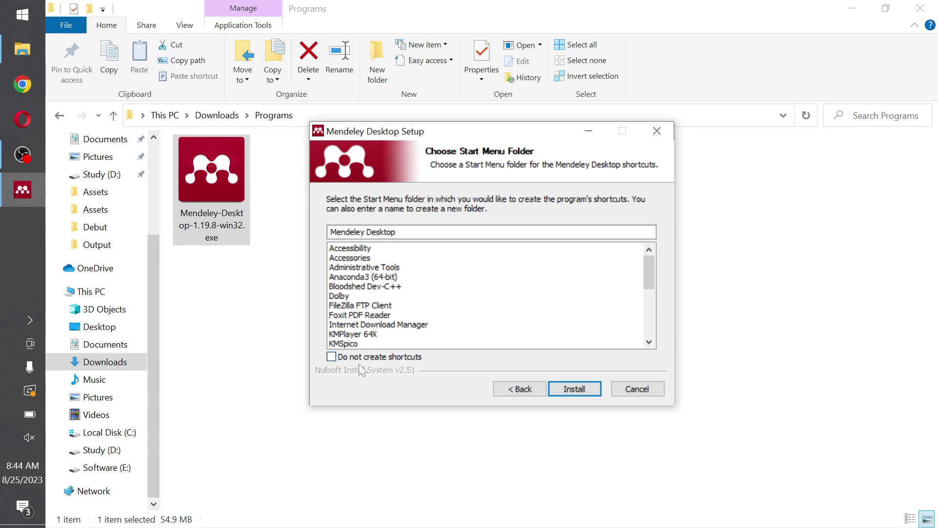
{"action": "left_click", "coordinate": [580, 389]}
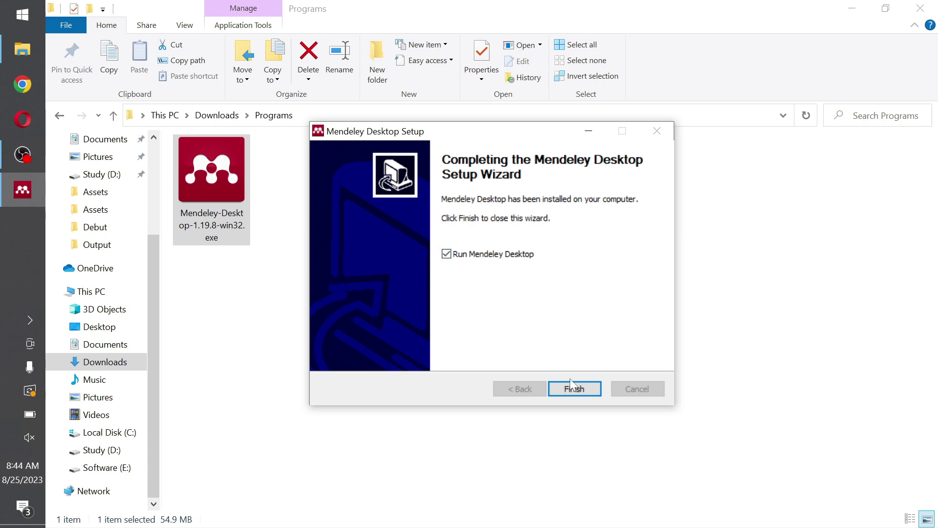
{"action": "left_click", "coordinate": [585, 390]}
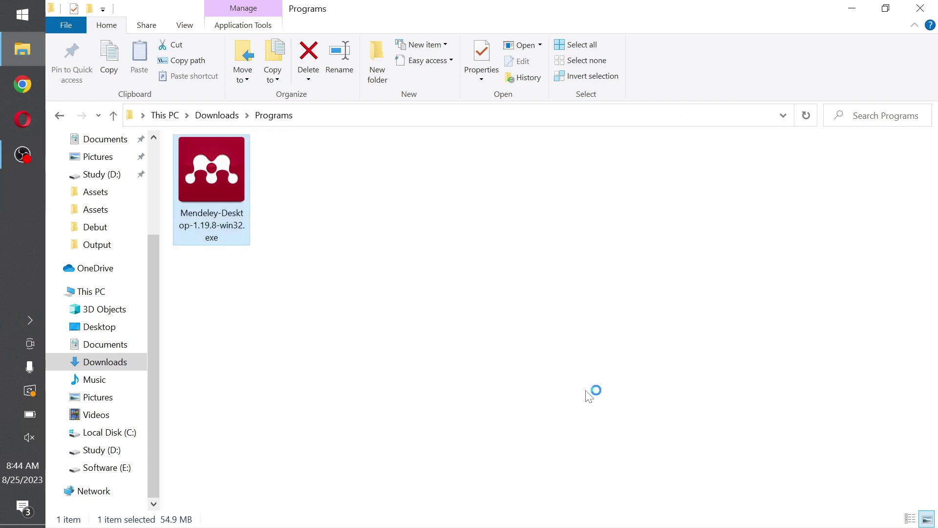
Reveal the desktop and open the Mendeley registration page from the sign-in window.
{"action": "key", "text": "super+d"}
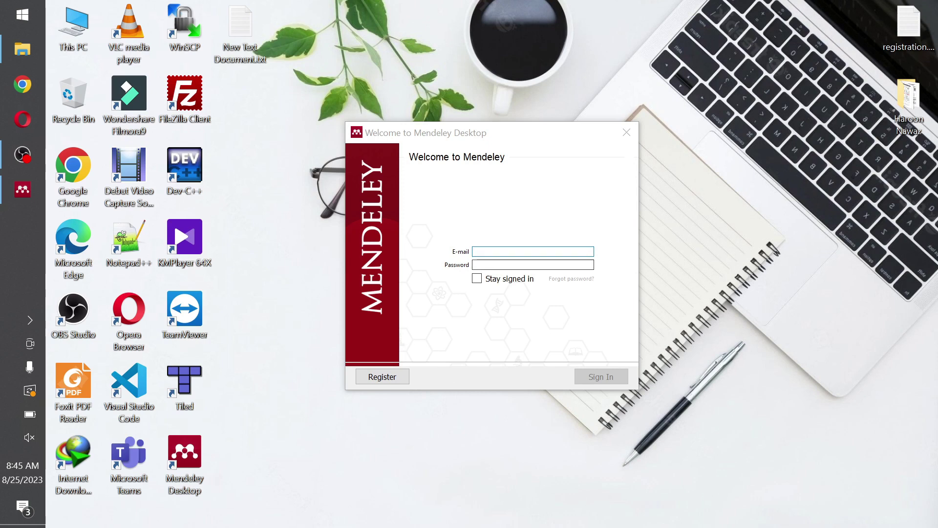
{"action": "left_click", "coordinate": [555, 264]}
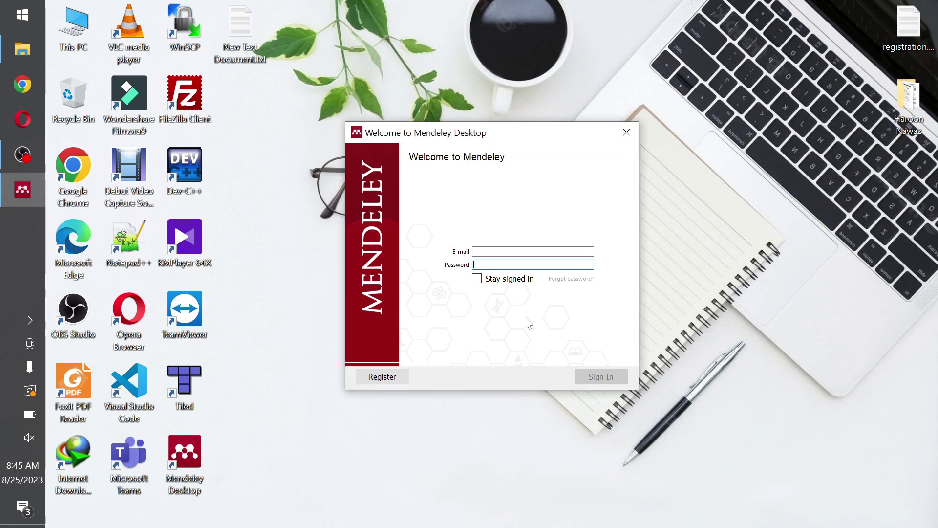
{"action": "left_click", "coordinate": [402, 380]}
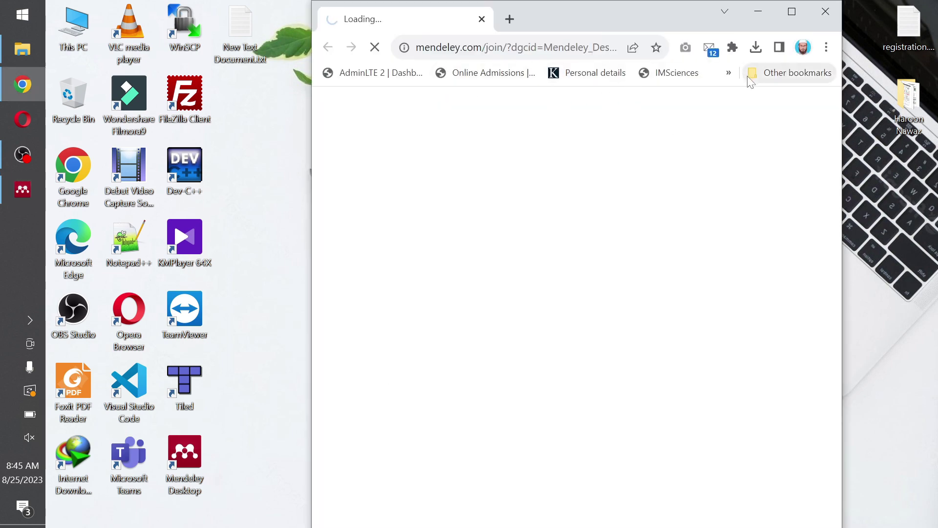
Maximize the mendeley.com/join page briefly, then return to sign-in and enter the account e-mail.
{"action": "left_click", "coordinate": [777, 16]}
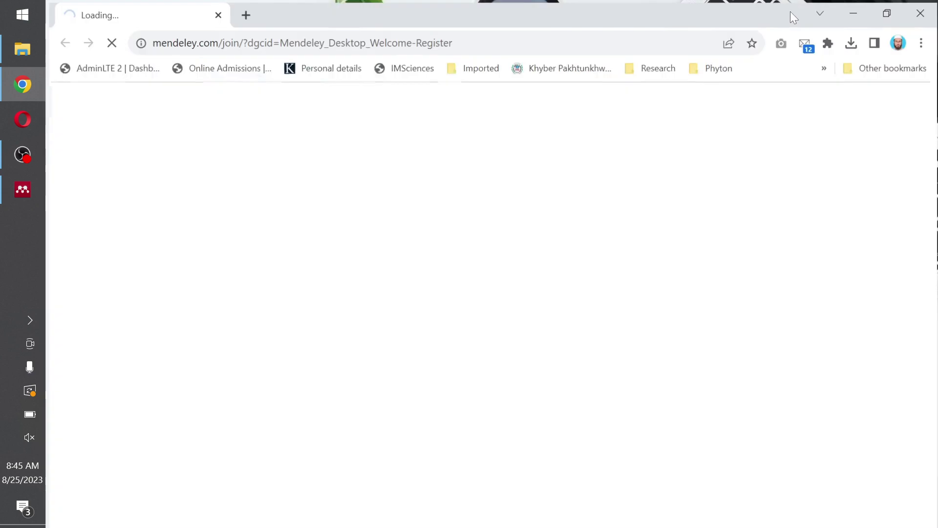
{"action": "left_click", "coordinate": [854, 11]}
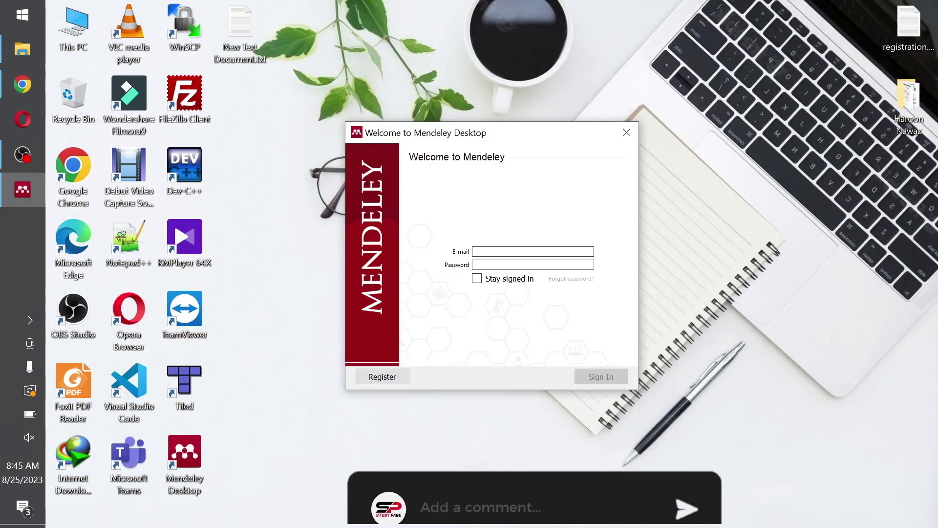
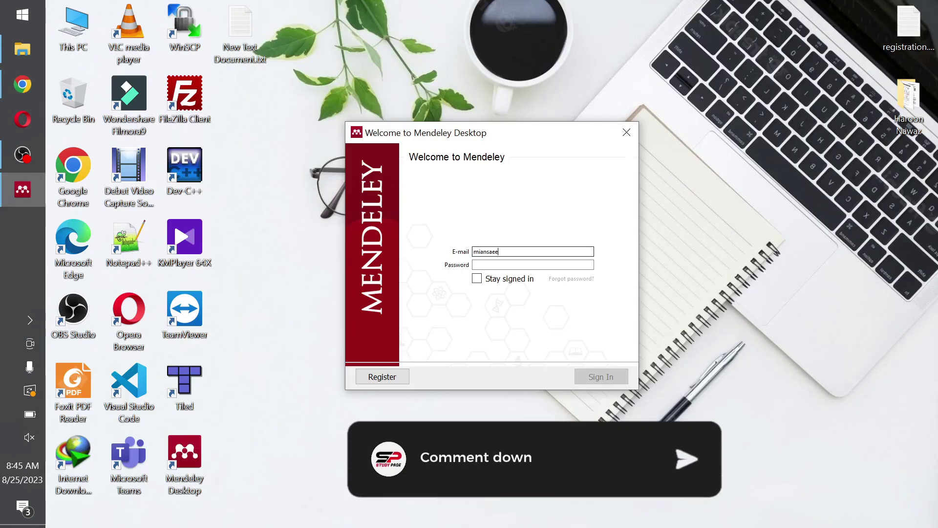
Enter the account password and sign in to open the personal library.
{"action": "left_click", "coordinate": [532, 264]}
{"action": "type", "text": "***"}
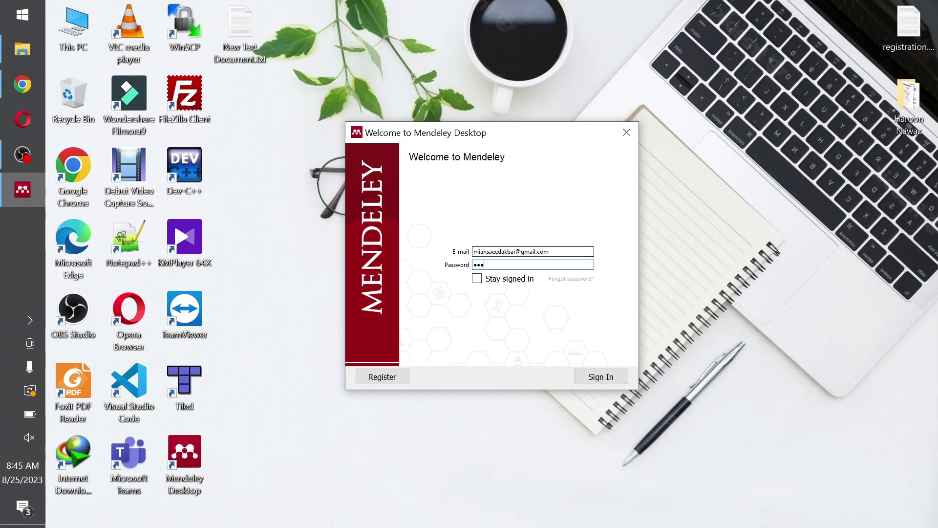
{"action": "type", "text": "*********"}
{"action": "key", "text": "Return"}
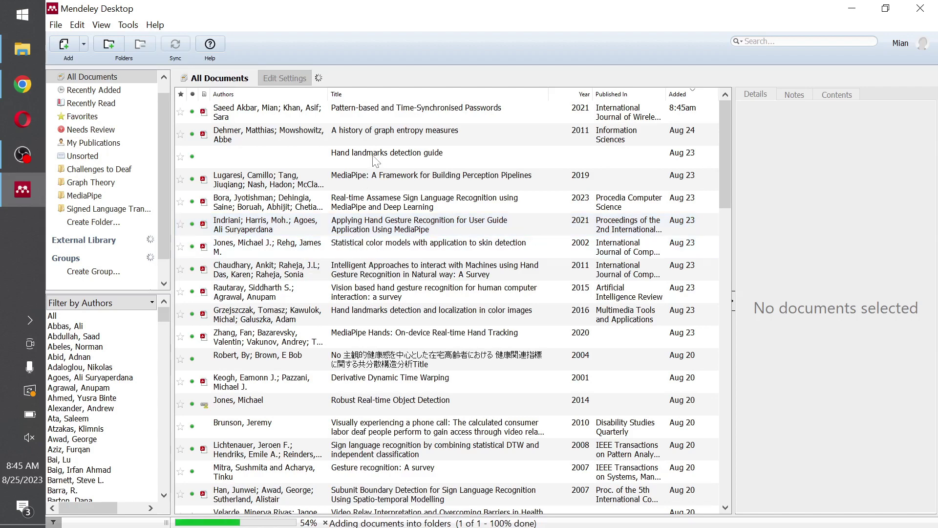
Browse the My Library folders, settle on Graph Theory, and restore the window to a smaller size.
{"action": "scroll", "coordinate": [164, 212], "scroll_direction": "up", "scroll_amount": 1}
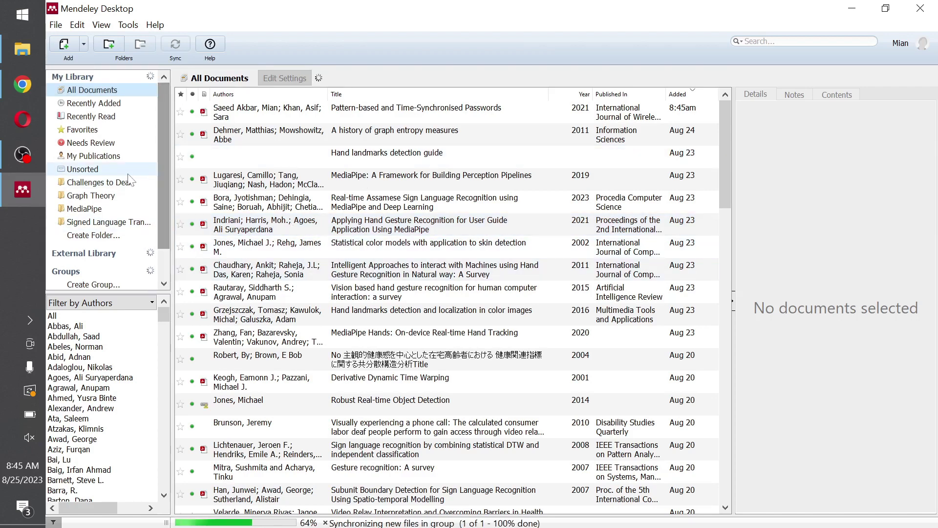
{"action": "left_click", "coordinate": [107, 183]}
{"action": "left_click", "coordinate": [105, 196]}
{"action": "left_click", "coordinate": [102, 209]}
{"action": "left_click", "coordinate": [100, 222]}
{"action": "key", "text": "Up"}
{"action": "key", "text": "Up"}
{"action": "key", "text": "Up"}
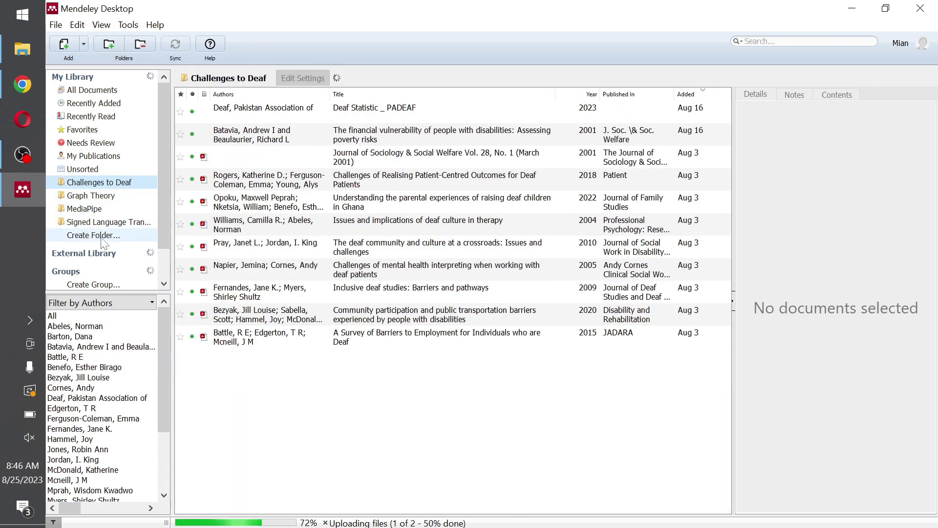
{"action": "left_click", "coordinate": [110, 198]}
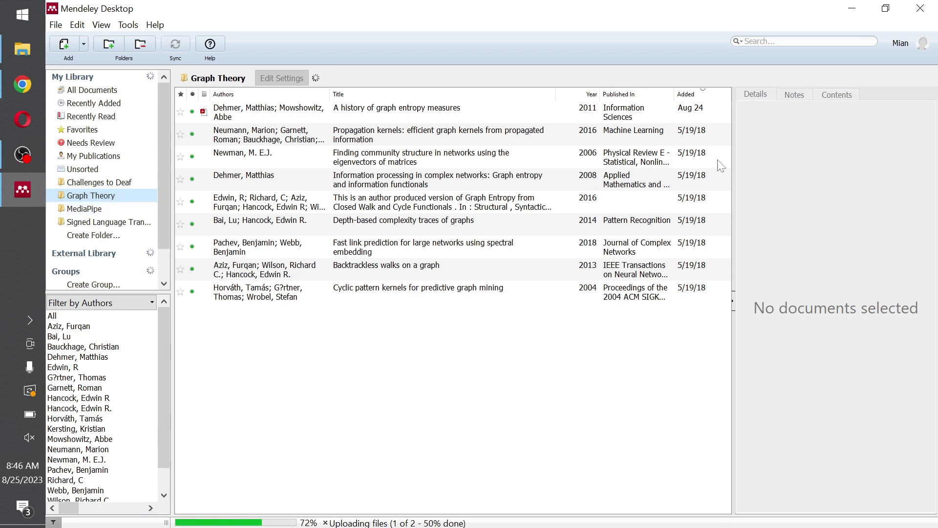
{"action": "left_click", "coordinate": [885, 8]}
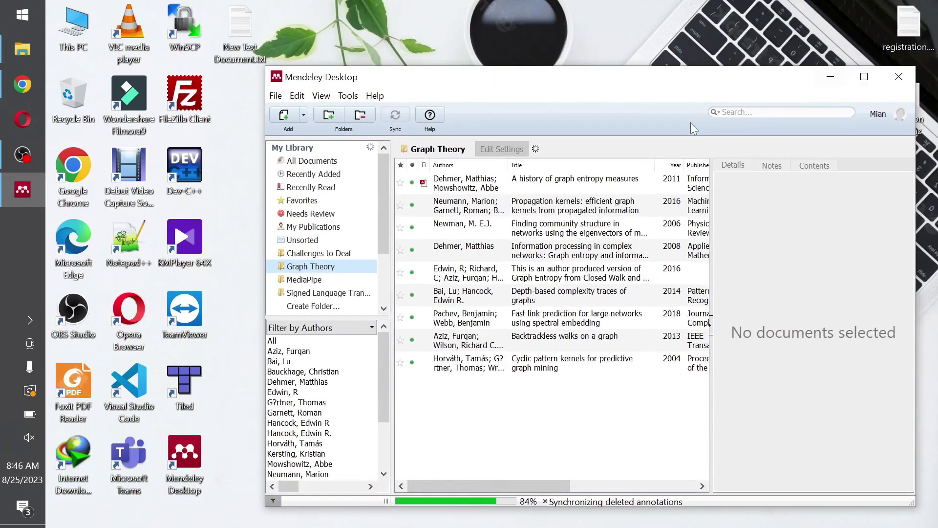
Open the D:\Study\MS\Research folder of papers in a maximized File Explorer.
{"action": "double_click", "coordinate": [74, 26]}
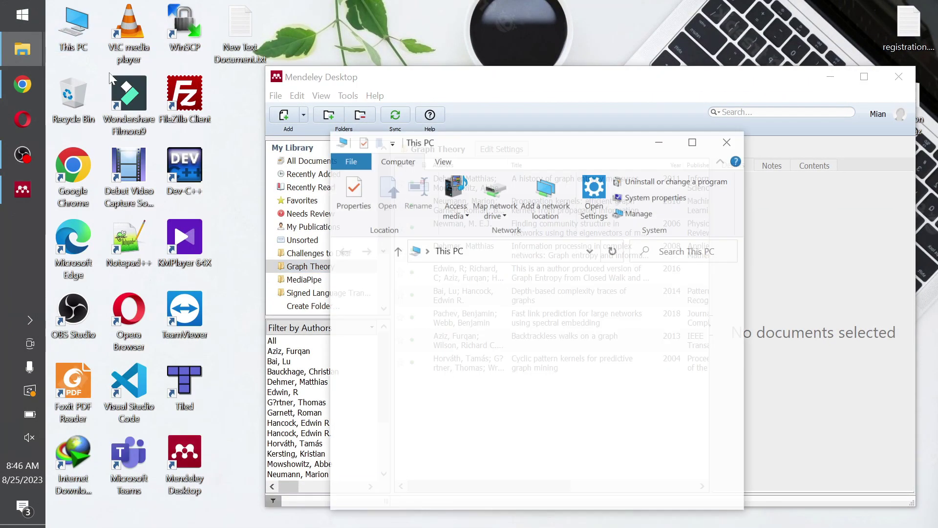
{"action": "left_click", "coordinate": [694, 141]}
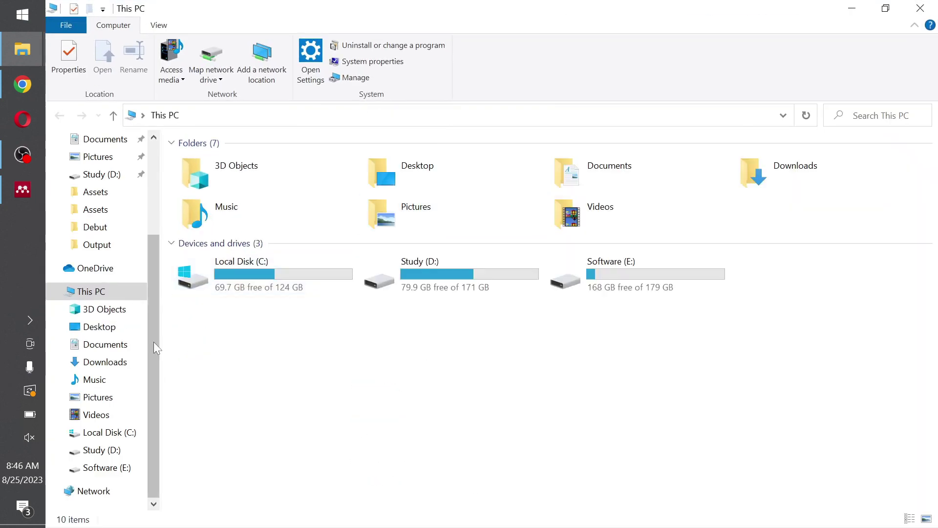
{"action": "double_click", "coordinate": [481, 286]}
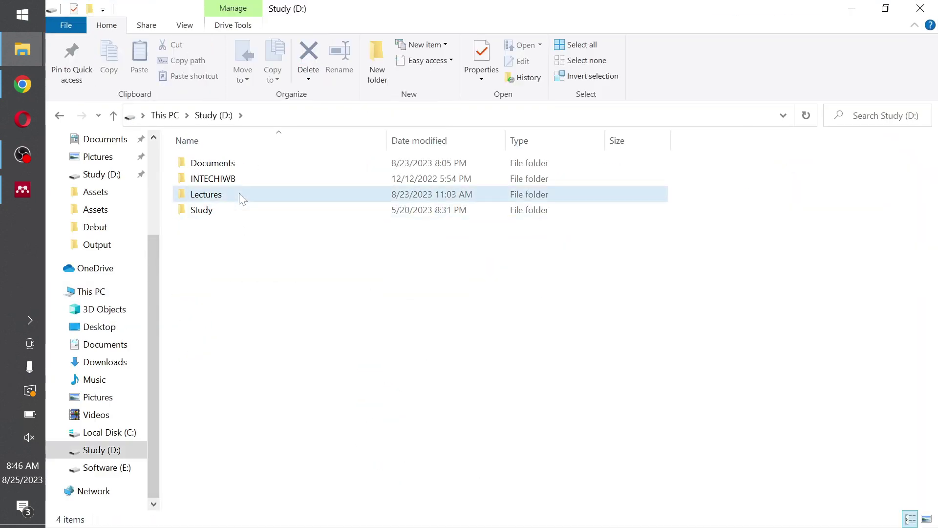
{"action": "double_click", "coordinate": [239, 193]}
{"action": "left_click", "coordinate": [113, 115]}
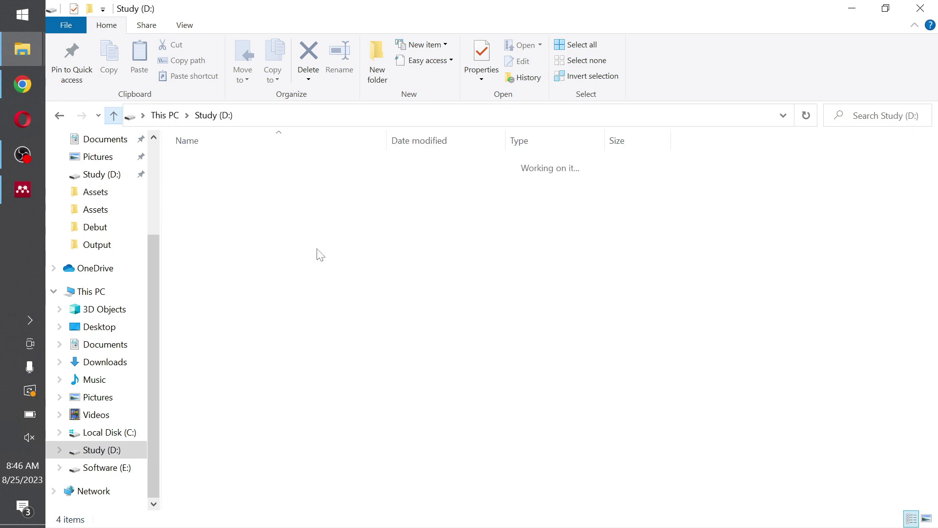
{"action": "double_click", "coordinate": [289, 210]}
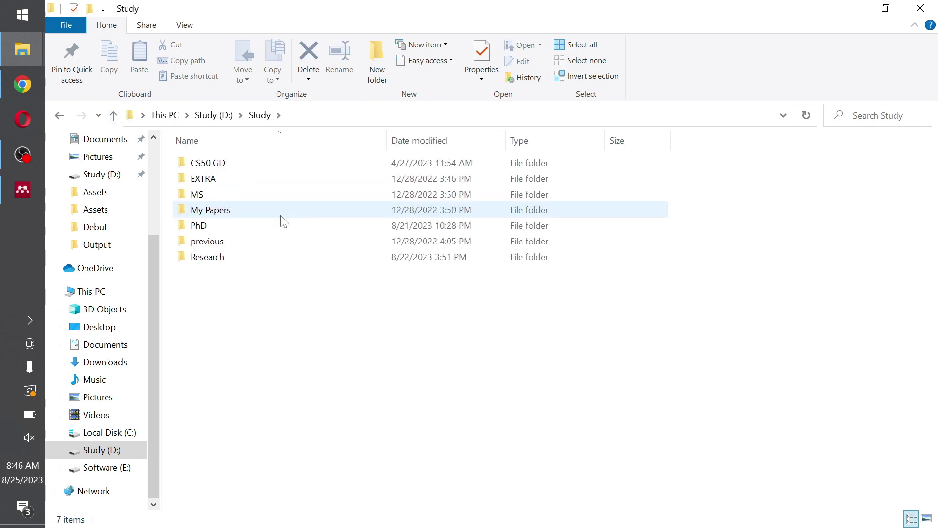
{"action": "double_click", "coordinate": [276, 189]}
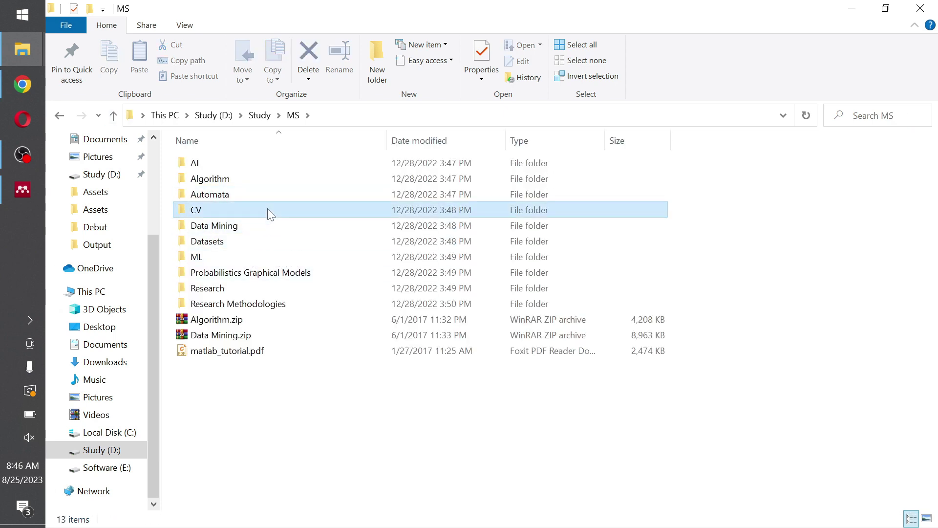
{"action": "double_click", "coordinate": [268, 210]}
{"action": "left_click", "coordinate": [113, 115]}
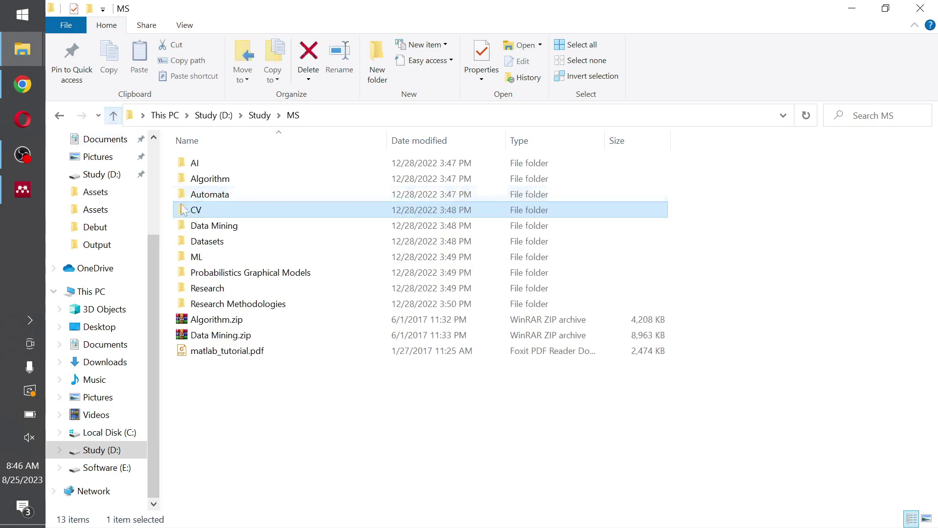
{"action": "double_click", "coordinate": [247, 287]}
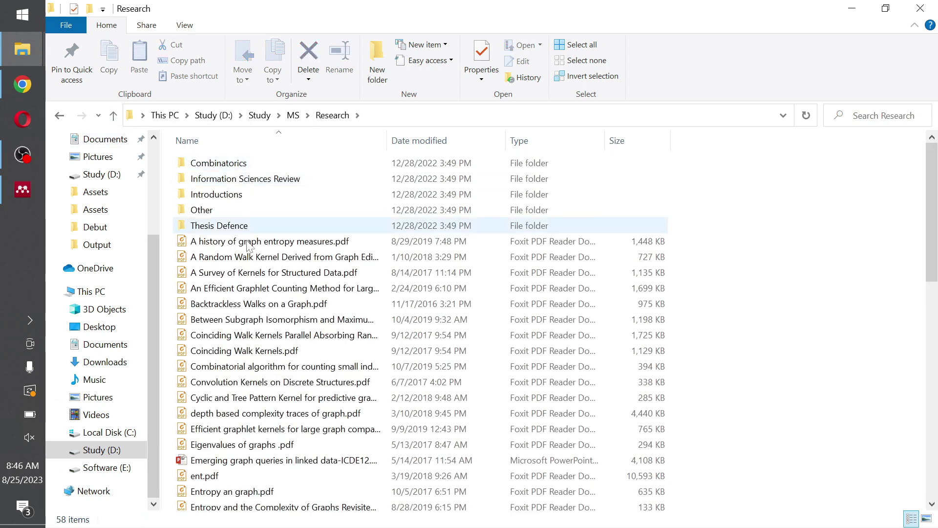
Select 'Eigenvalues of graphs .pdf', then bring Mendeley forward on the Graph Theory folder.
{"action": "left_click", "coordinate": [239, 261]}
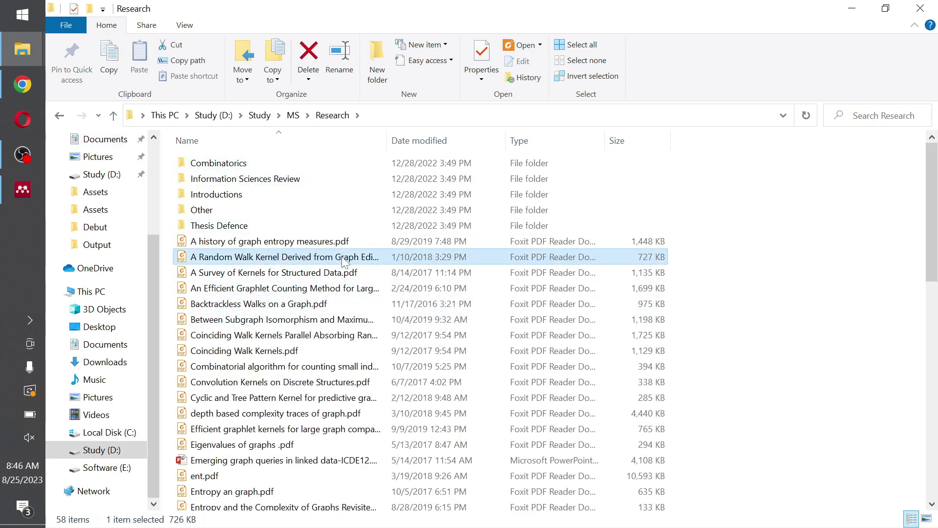
{"action": "left_click", "coordinate": [287, 445]}
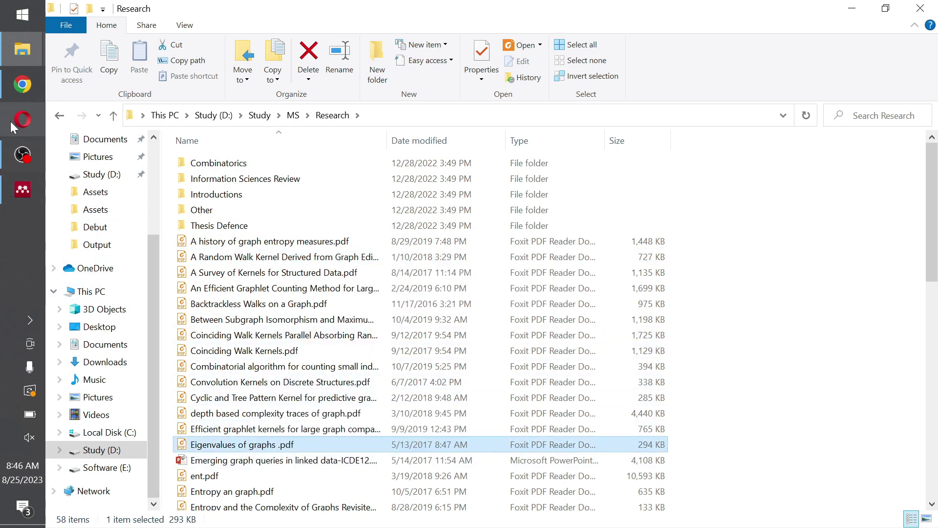
{"action": "left_click", "coordinate": [23, 190]}
{"action": "left_click", "coordinate": [329, 267]}
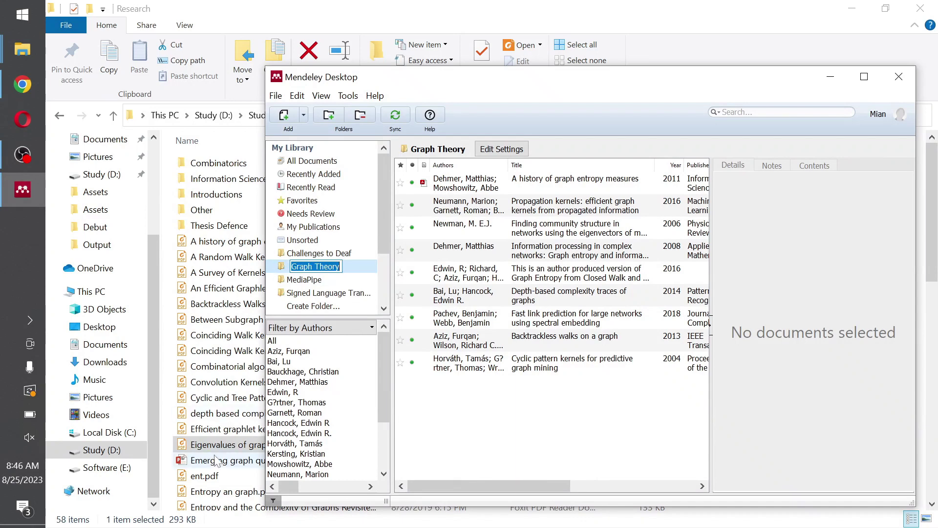
Drag the Eigenvalues of graphs PDF into Graph Theory and review its details and notes.
{"action": "left_click_drag", "start_coordinate": [212, 450], "coordinate": [532, 412]}
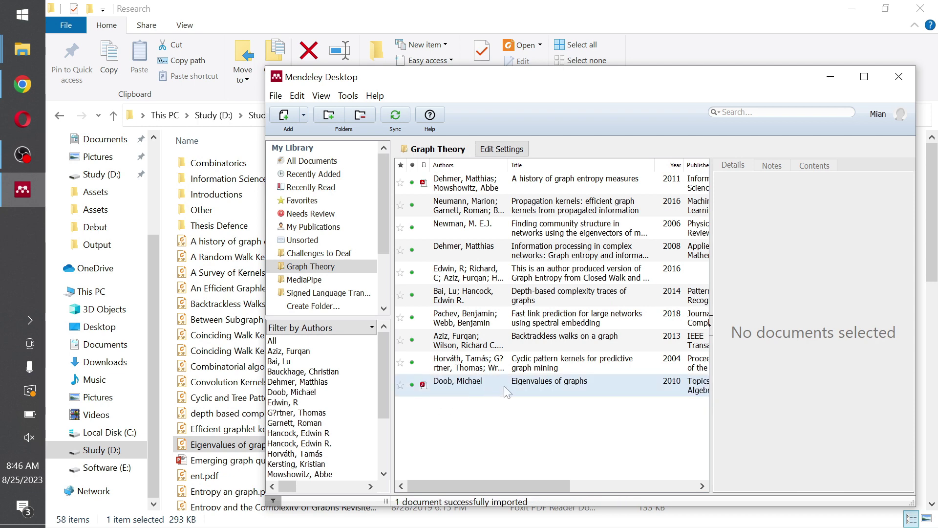
{"action": "left_click", "coordinate": [574, 359]}
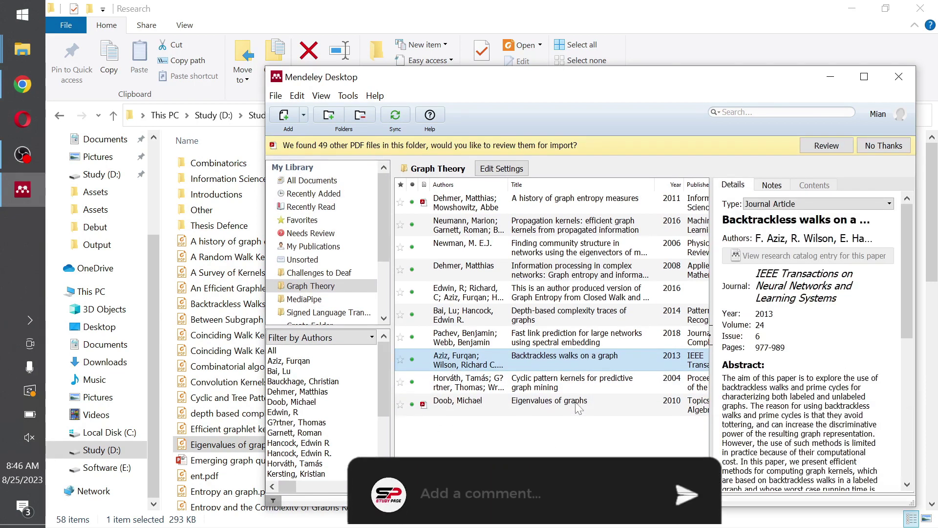
{"action": "left_click", "coordinate": [582, 408]}
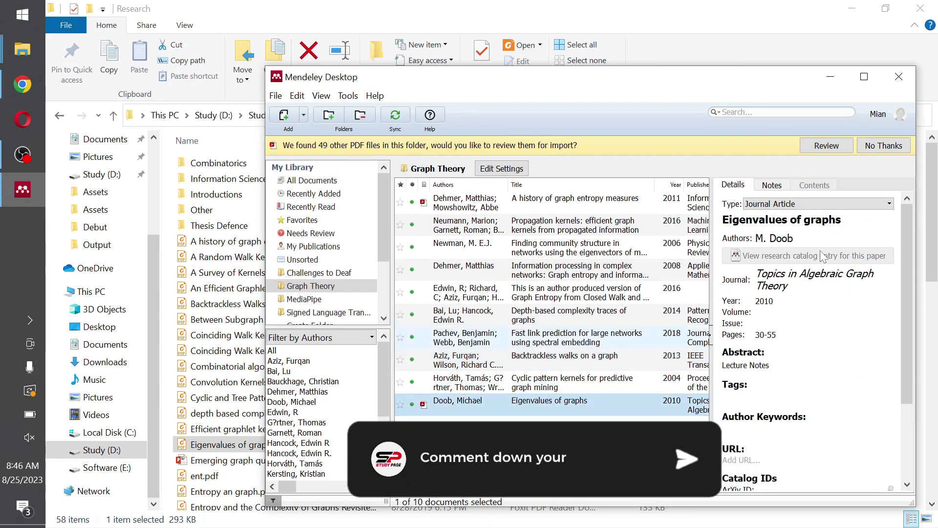
{"action": "scroll", "coordinate": [739, 337], "scroll_direction": "down", "scroll_amount": 3}
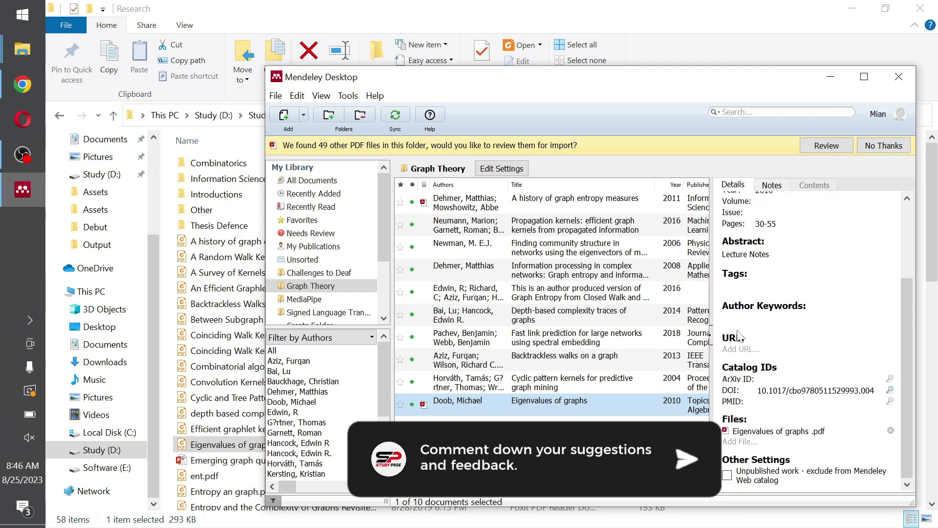
{"action": "scroll", "coordinate": [754, 337], "scroll_direction": "up", "scroll_amount": 3}
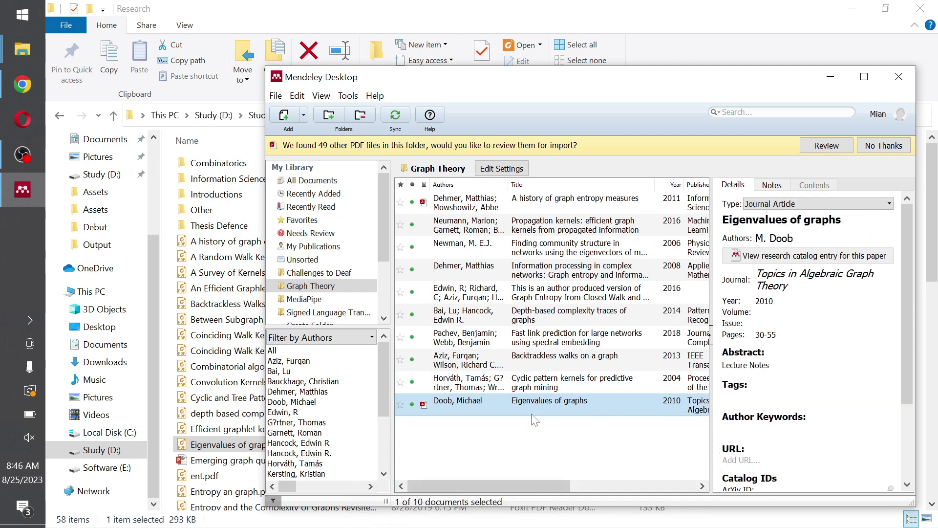
{"action": "left_click", "coordinate": [772, 185]}
{"action": "left_click", "coordinate": [736, 186]}
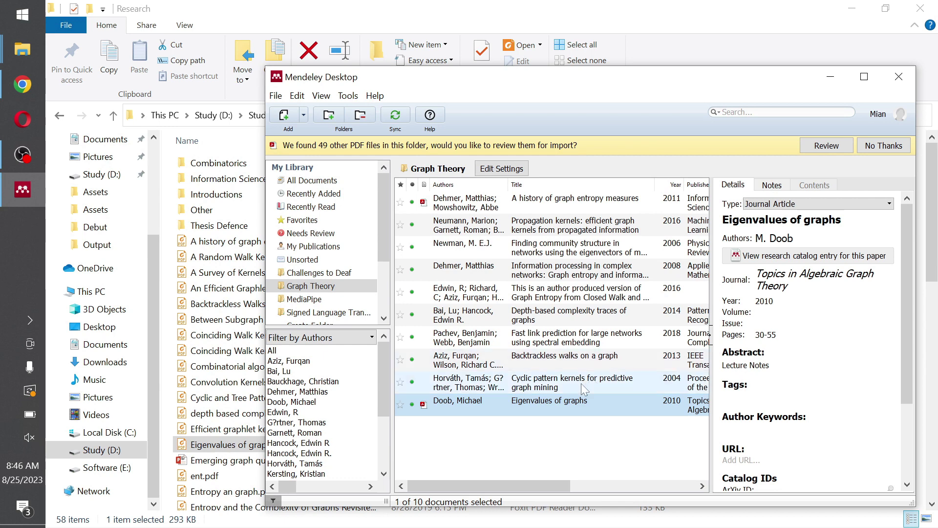
{"action": "left_click", "coordinate": [487, 430]}
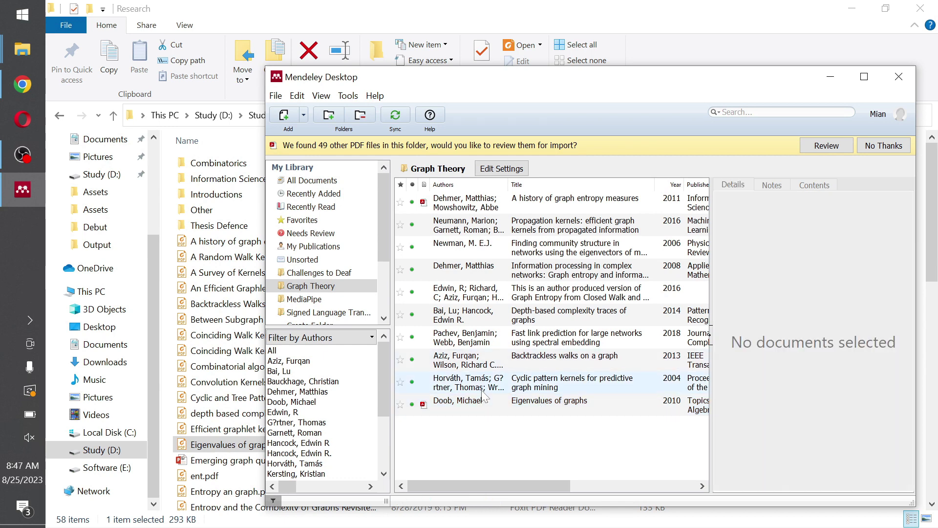
Look at the Add > Add Files option and cancel without adding anything.
{"action": "left_click", "coordinate": [303, 116]}
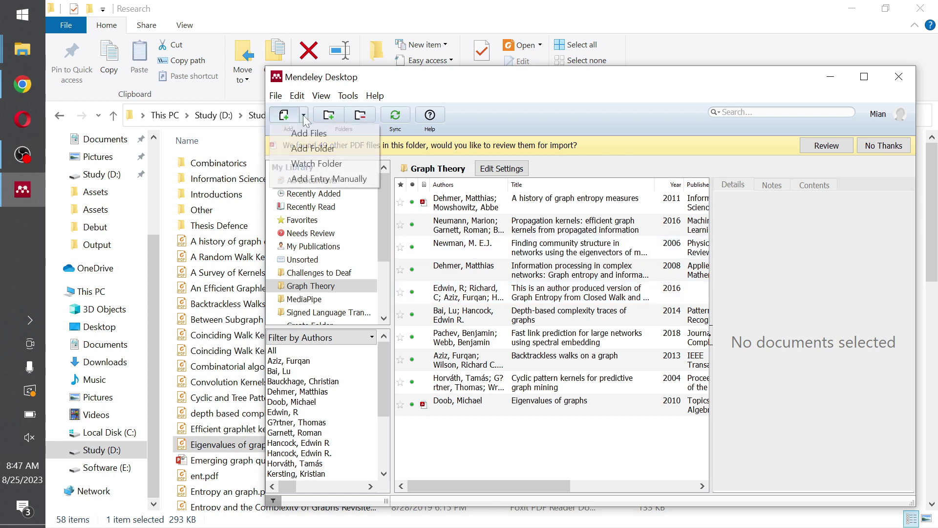
{"action": "left_click", "coordinate": [314, 139]}
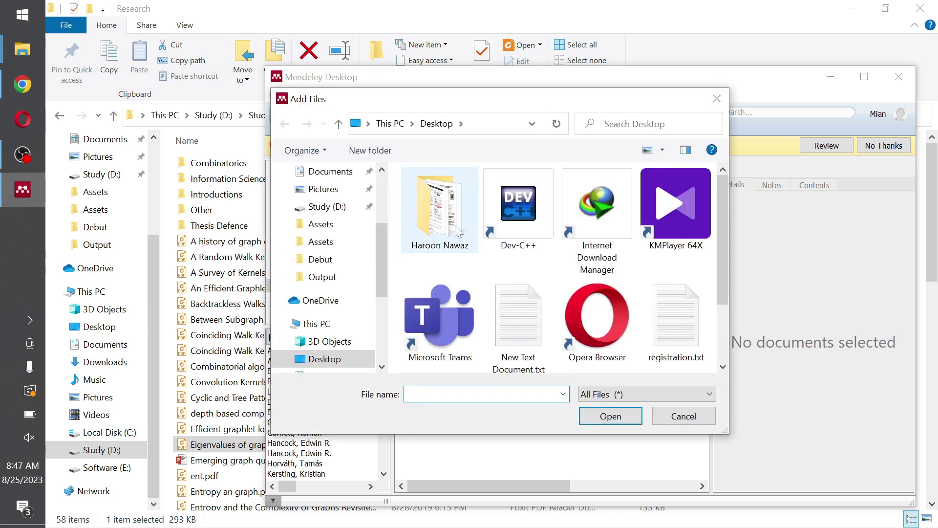
{"action": "left_click", "coordinate": [684, 416]}
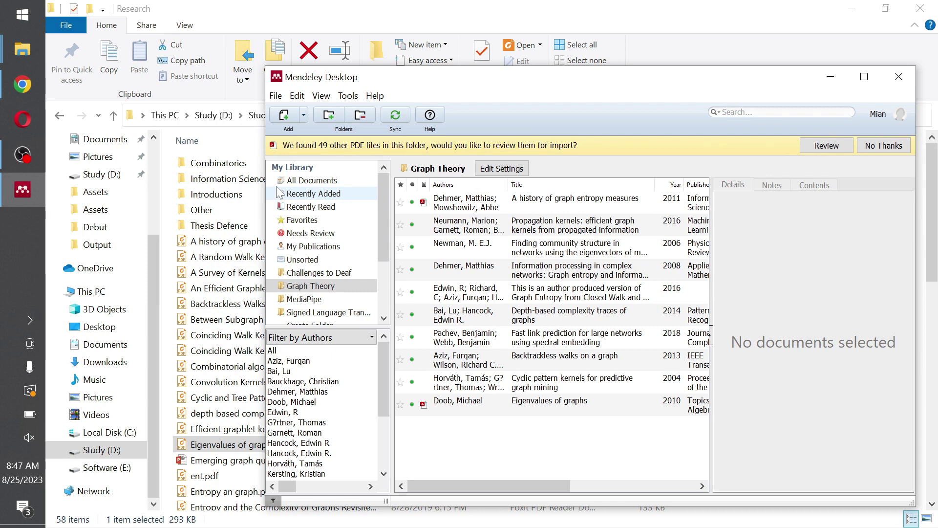
{"action": "left_click", "coordinate": [303, 115]}
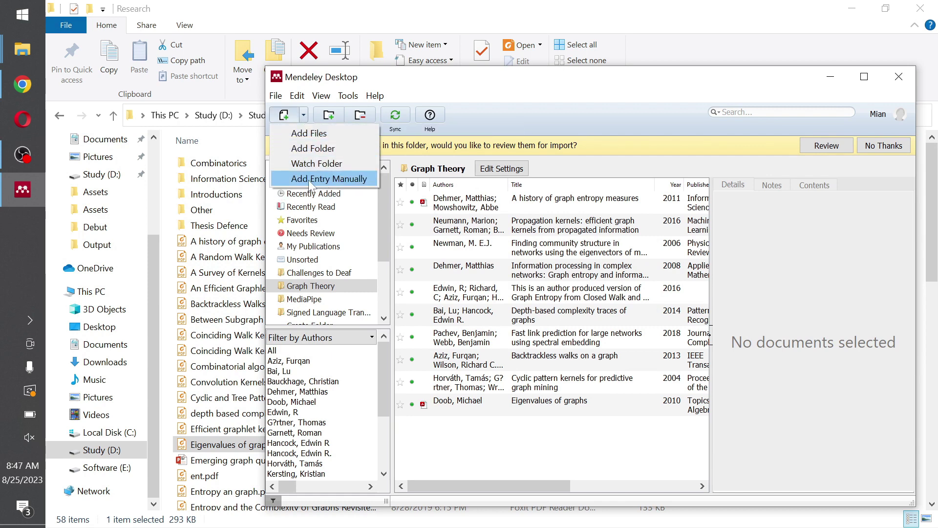
{"action": "left_click", "coordinate": [308, 180]}
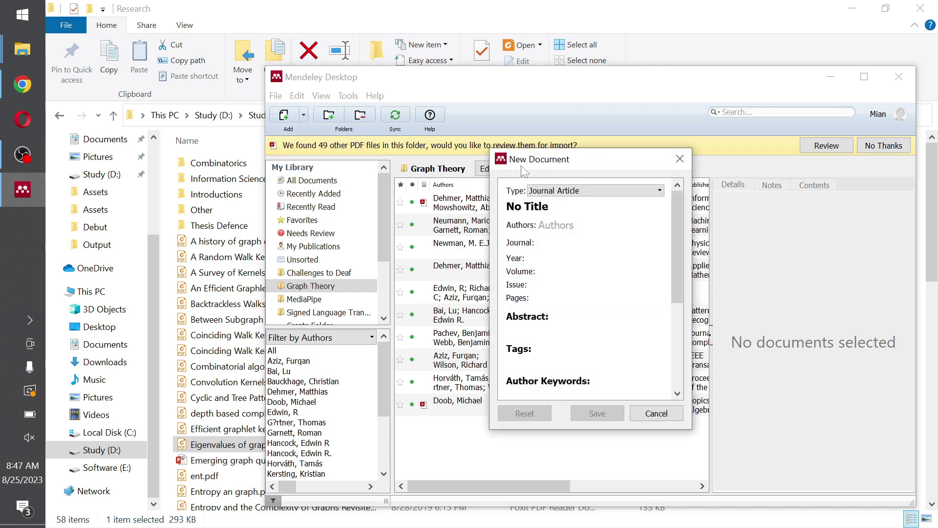
{"action": "left_click", "coordinate": [689, 157]}
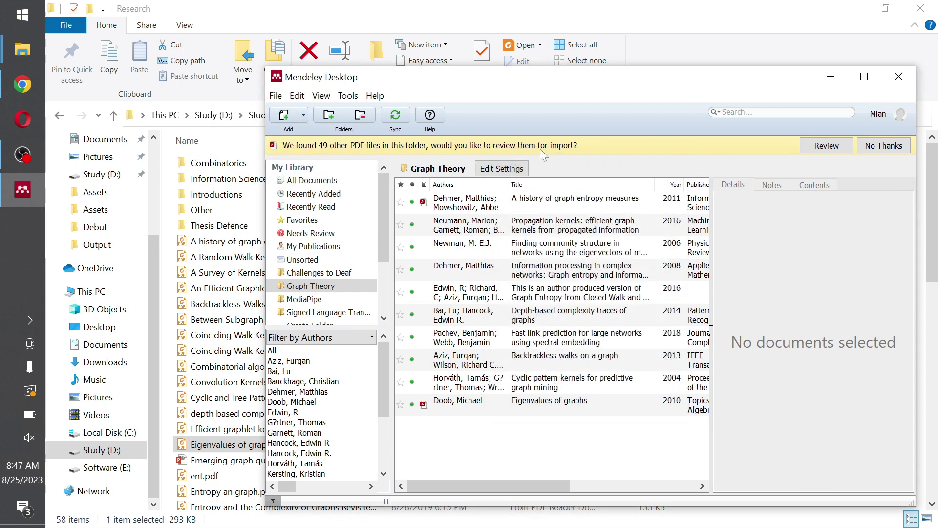
{"action": "left_click", "coordinate": [304, 115]}
{"action": "left_click", "coordinate": [323, 179]}
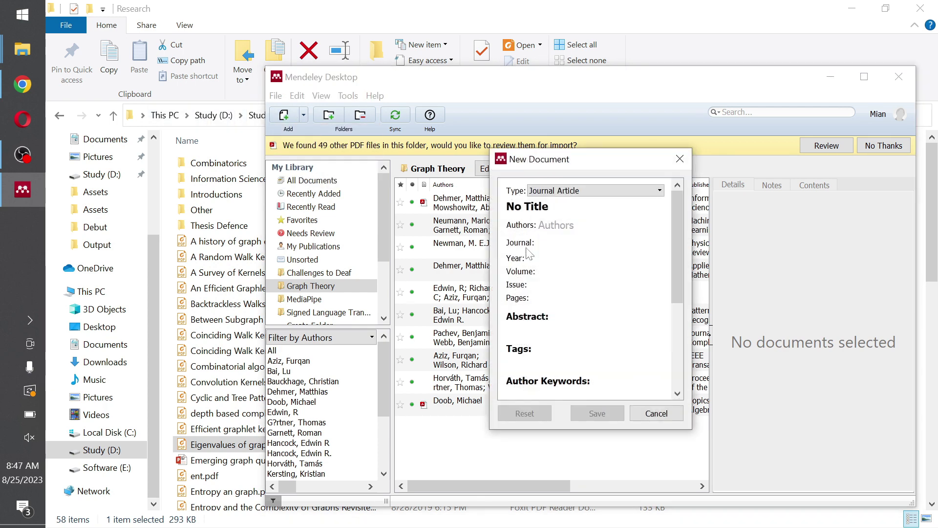
{"action": "key", "text": "Tab"}
{"action": "key", "text": "Tab"}
{"action": "key", "text": "Tab"}
{"action": "key", "text": "Tab"}
{"action": "key", "text": "Tab"}
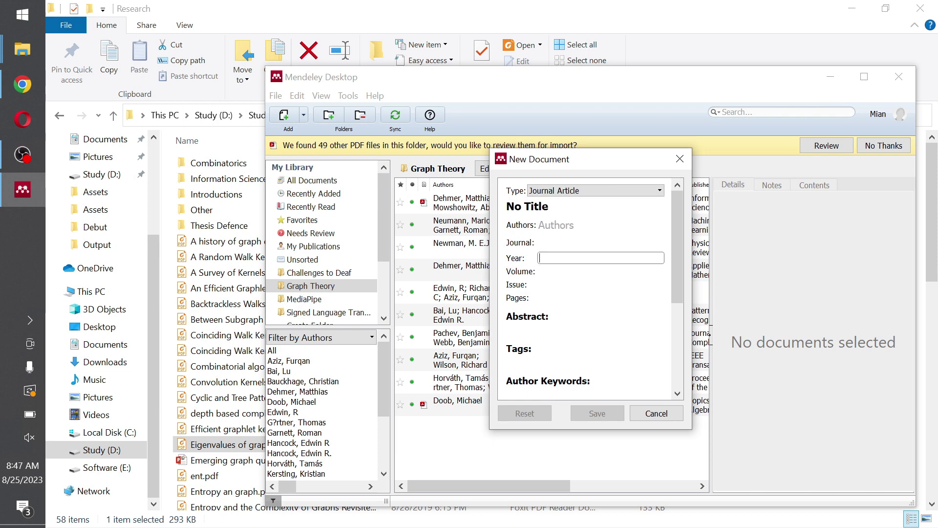
{"action": "left_click", "coordinate": [657, 413]}
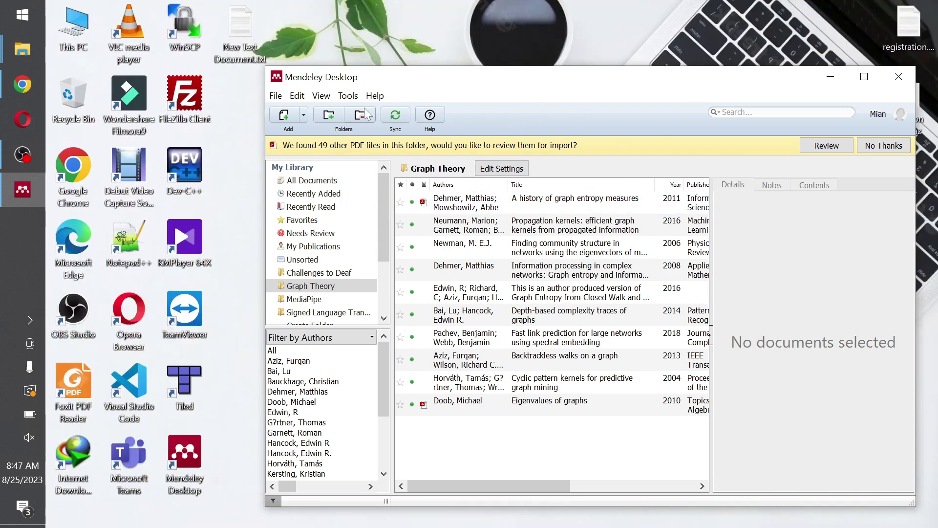
Install the MS Word citation plugin from Tools and dismiss the Plugin Installed confirmation.
{"action": "left_click", "coordinate": [348, 96]}
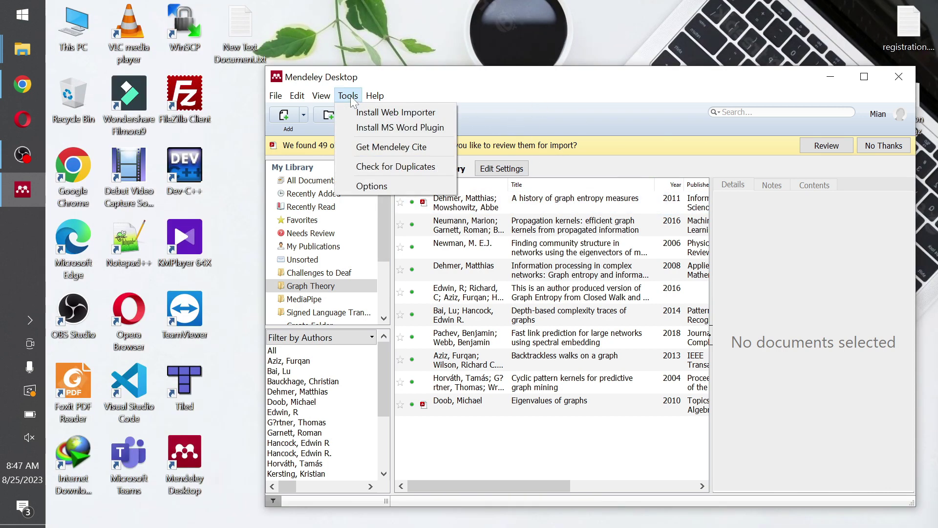
{"action": "left_click", "coordinate": [421, 128]}
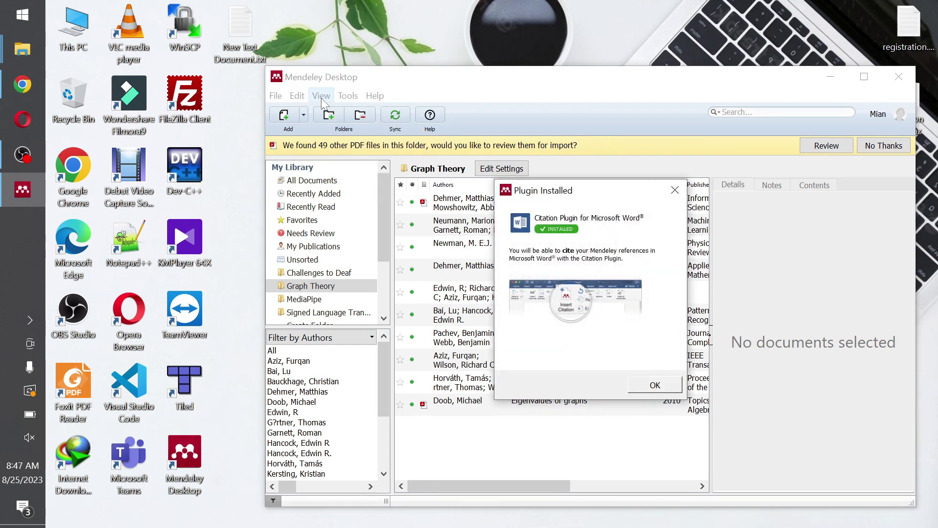
{"action": "left_click", "coordinate": [675, 190]}
Create a new Microsoft Word document on the desktop and show its References tab.
{"action": "right_click", "coordinate": [227, 168]}
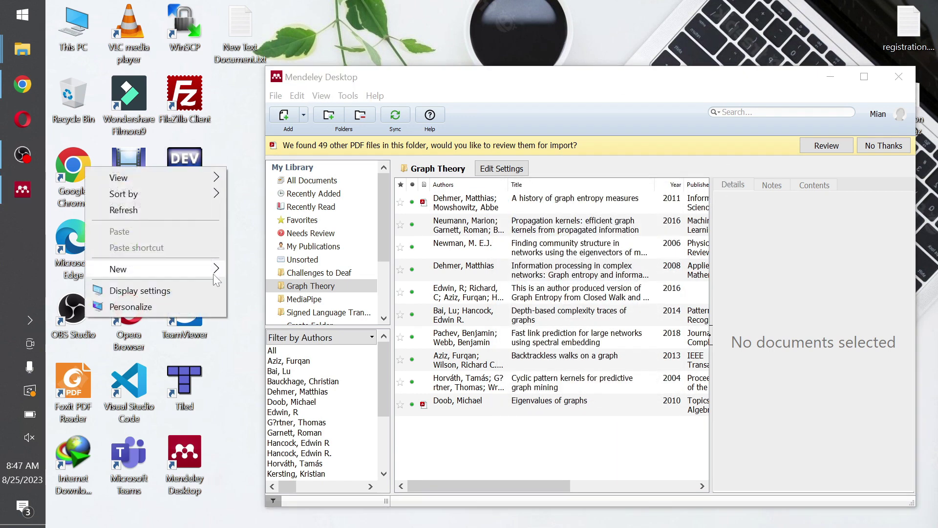
{"action": "mouse_move", "coordinate": [213, 270]}
{"action": "left_click", "coordinate": [322, 329]}
{"action": "left_click", "coordinate": [241, 275]}
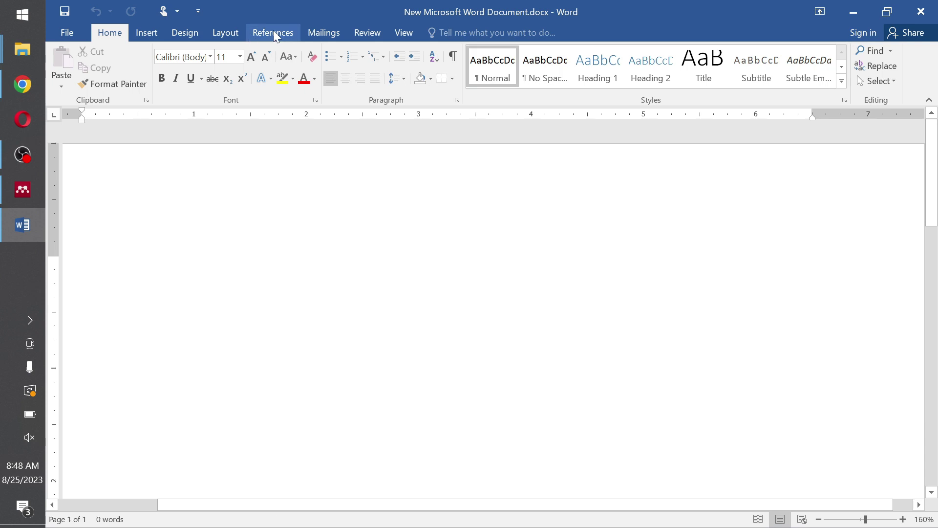
{"action": "left_click", "coordinate": [269, 30]}
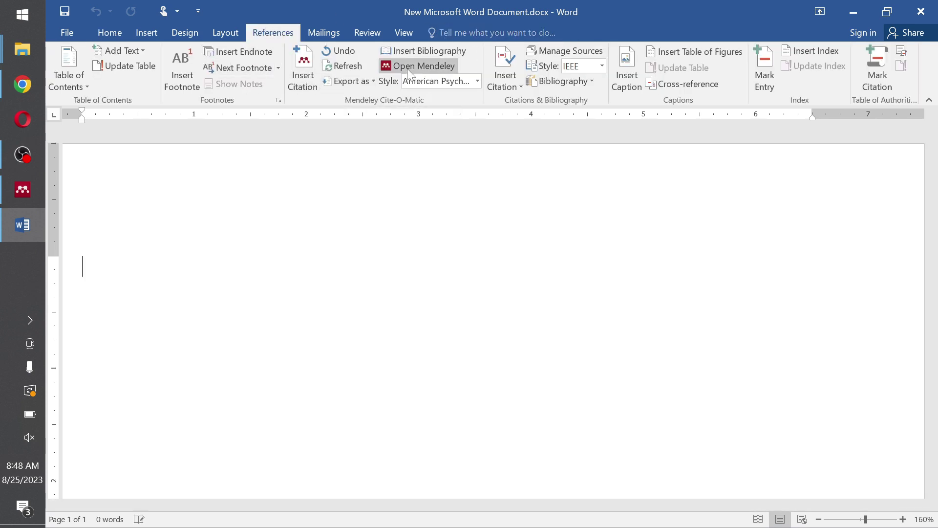
{"action": "scroll", "coordinate": [543, 279], "scroll_direction": "down", "scroll_amount": 5, "text": "ctrl"}
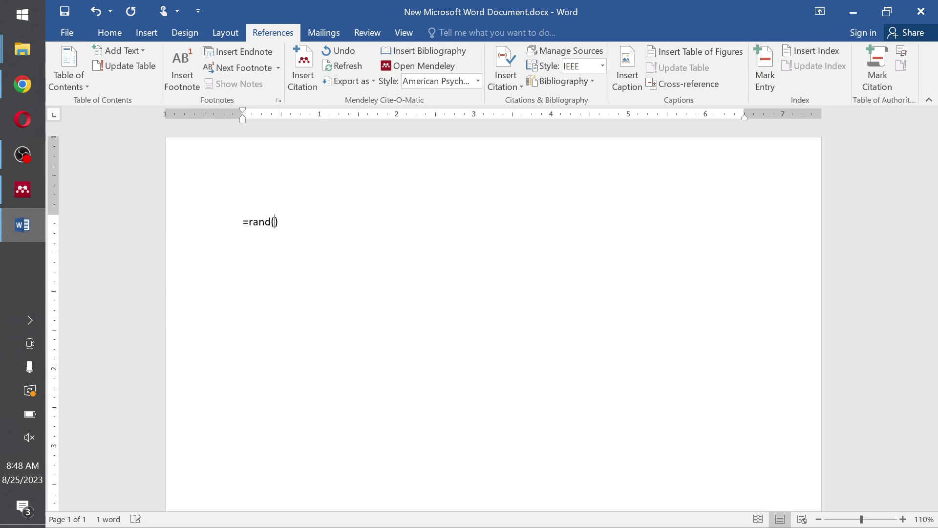
Generate the =rand() sample paragraphs, then open Mendeley's Insert Citation search.
{"action": "type", "text": "00"}
{"action": "key", "text": "Return"}
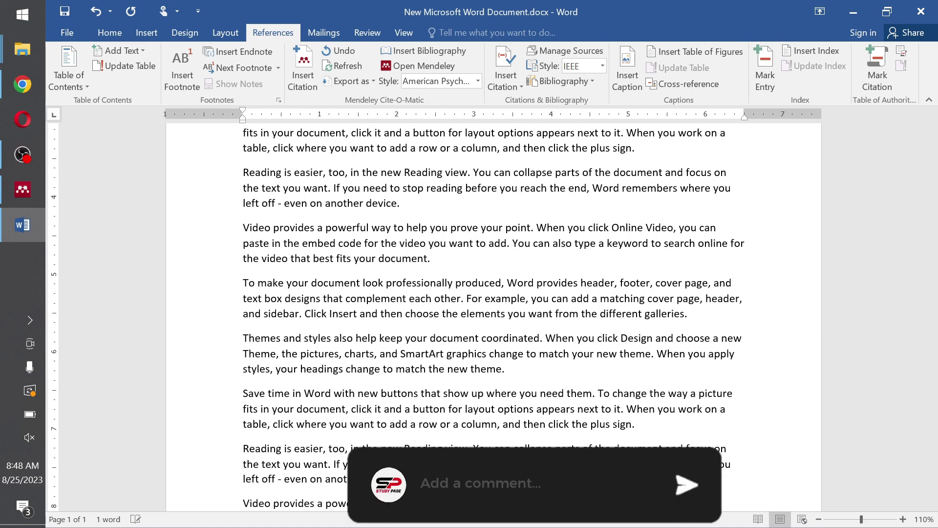
{"action": "left_click", "coordinate": [303, 79]}
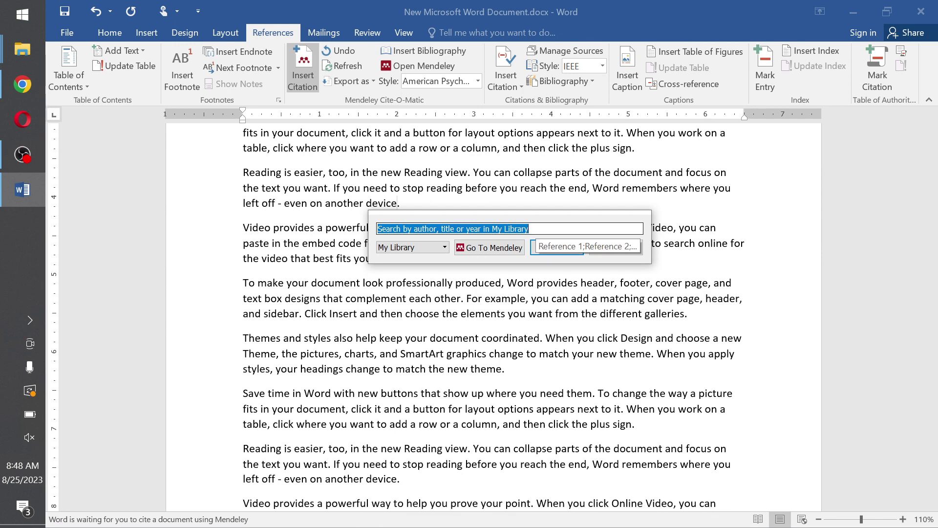
Search 'graph' and insert the Eigenvalues of graphs (Doob, 2010) citation.
{"action": "type", "text": "graph"}
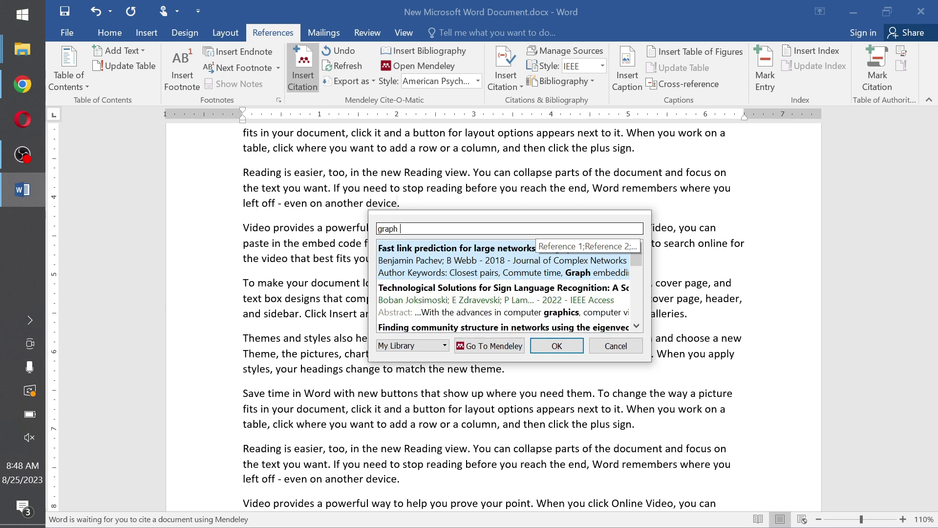
{"action": "scroll", "coordinate": [423, 311], "scroll_direction": "down", "scroll_amount": 5}
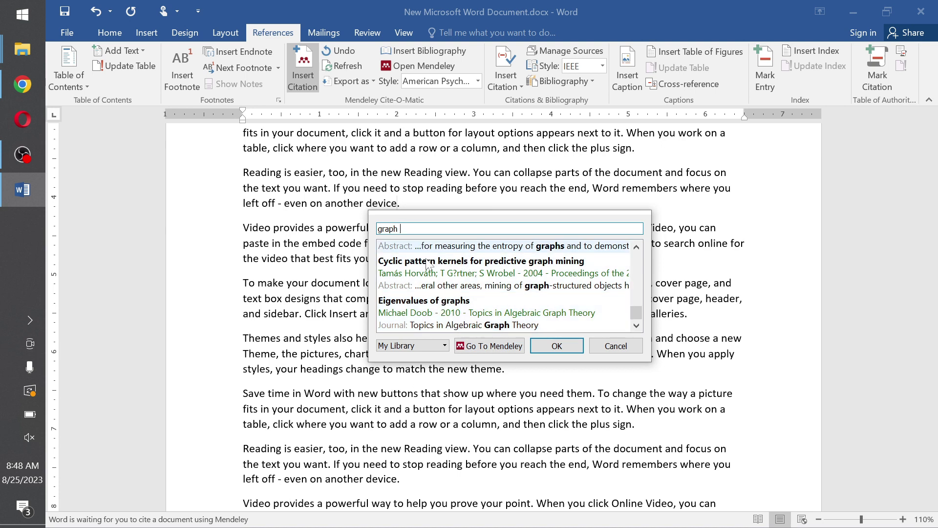
{"action": "left_click", "coordinate": [522, 320]}
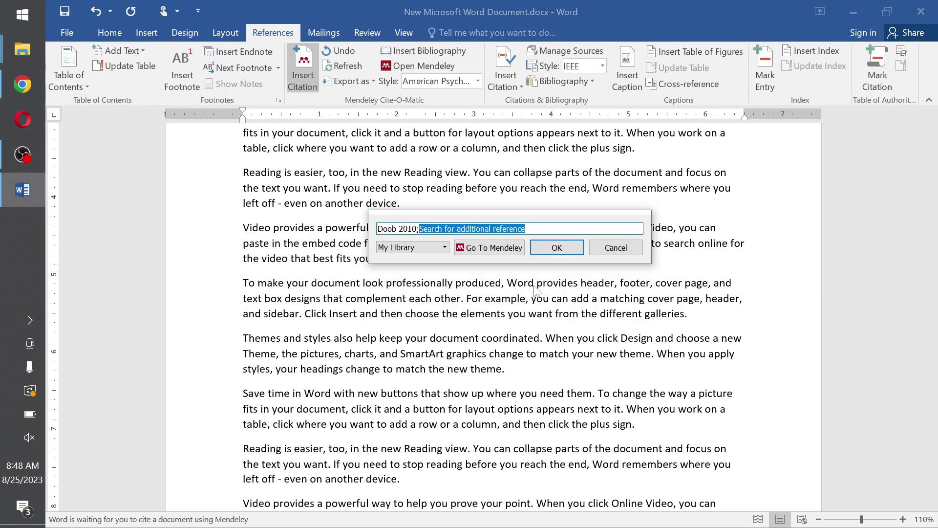
{"action": "key", "text": "Return"}
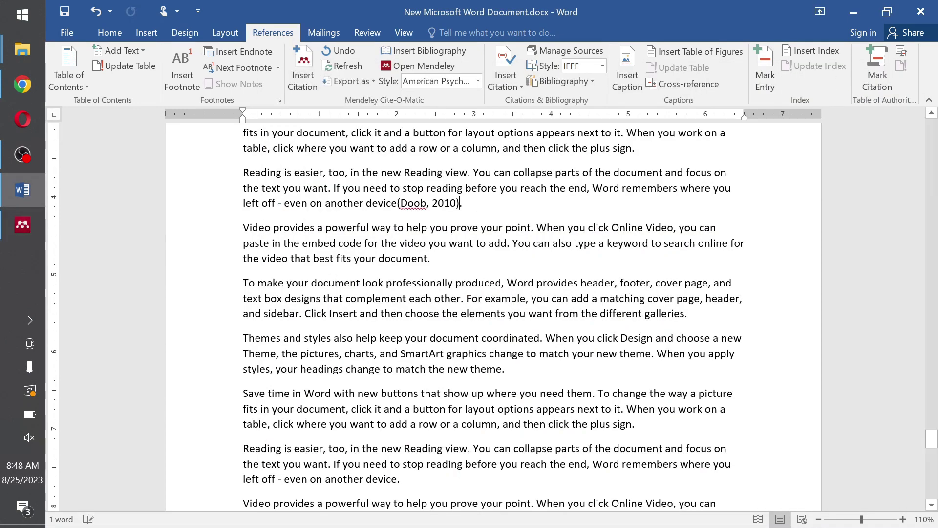
Place the cursor after 'new theme' and reopen the citation search for another reference.
{"action": "scroll", "coordinate": [494, 273], "scroll_direction": "down", "scroll_amount": 2}
{"action": "scroll", "coordinate": [494, 273], "scroll_direction": "up", "scroll_amount": 1}
{"action": "left_click", "coordinate": [503, 331]}
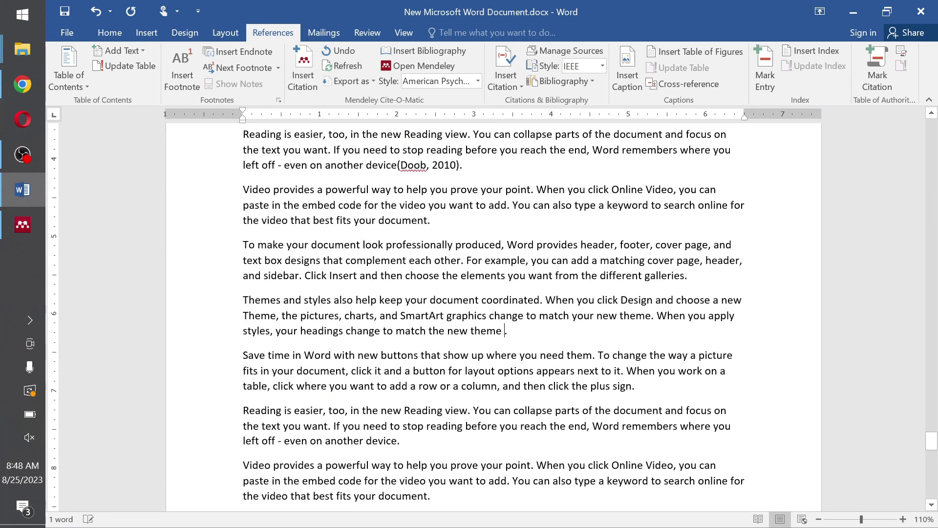
{"action": "left_click", "coordinate": [302, 71]}
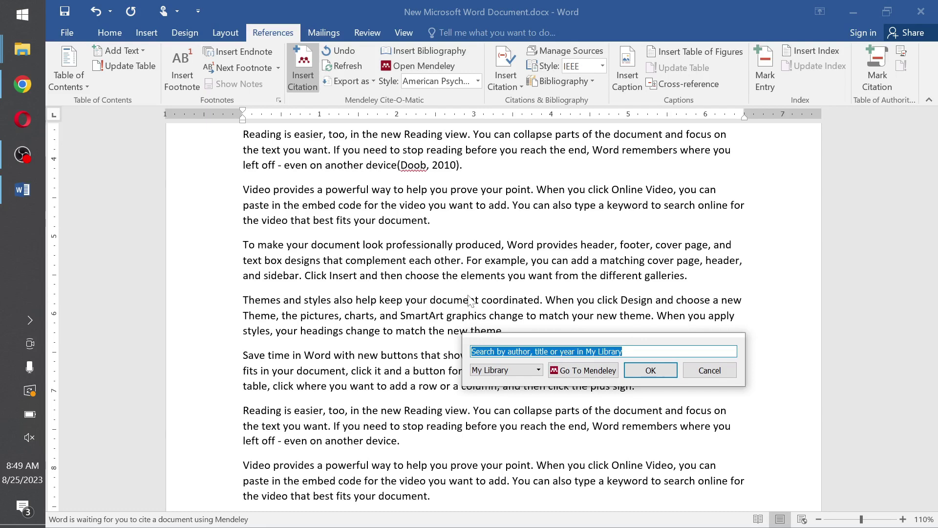
Cite the 2021 Indriani et al. hand gesture recognition paper, found by searching 'imag'.
{"action": "type", "text": "im"}
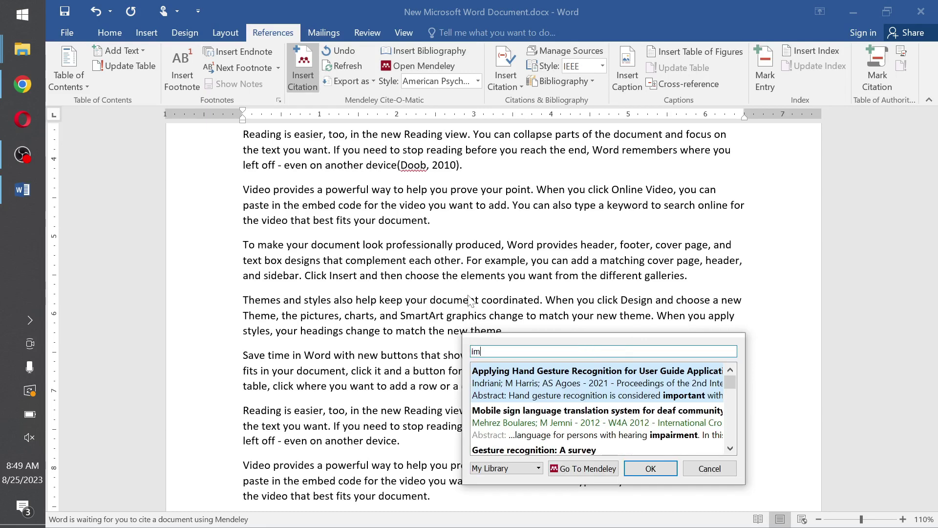
{"action": "type", "text": "ag"}
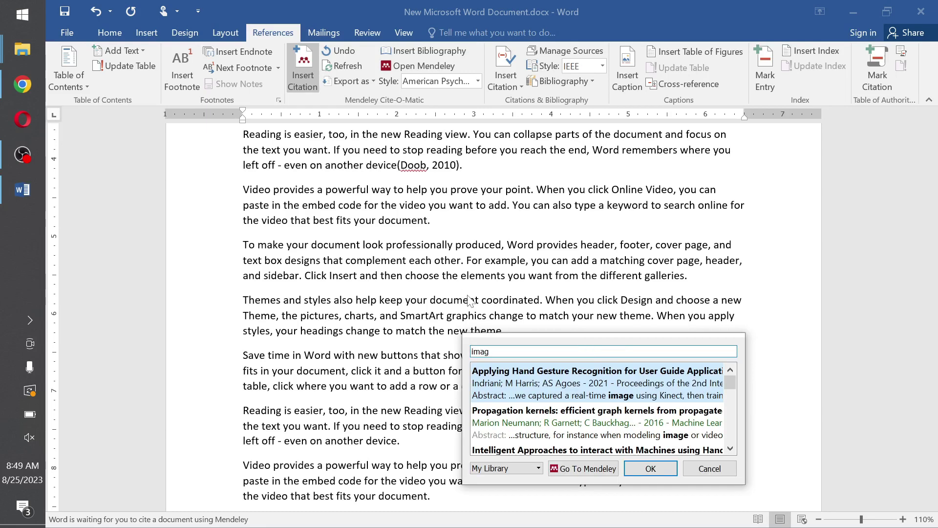
{"action": "left_click", "coordinate": [634, 382]}
{"action": "left_click", "coordinate": [632, 376]}
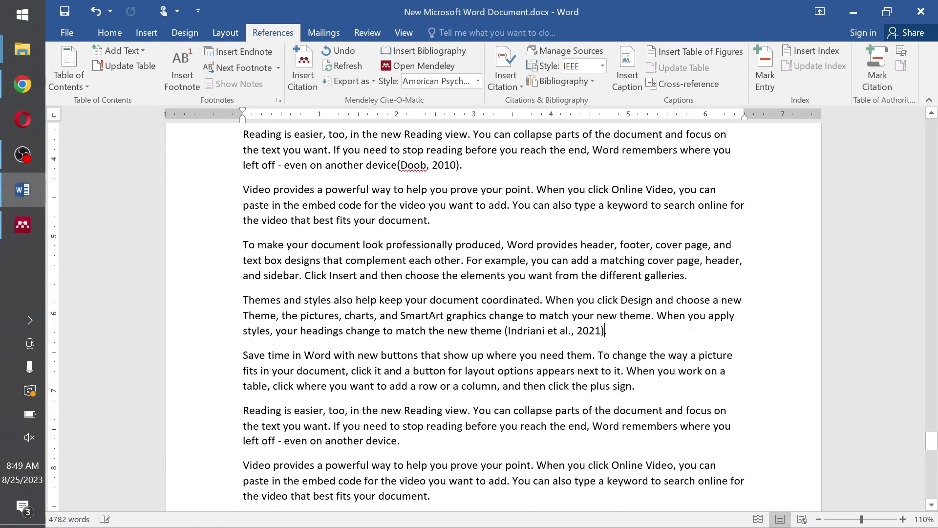
Add a new 'References' line after the document's last paragraph.
{"action": "scroll", "coordinate": [494, 313], "scroll_direction": "down", "scroll_amount": 15}
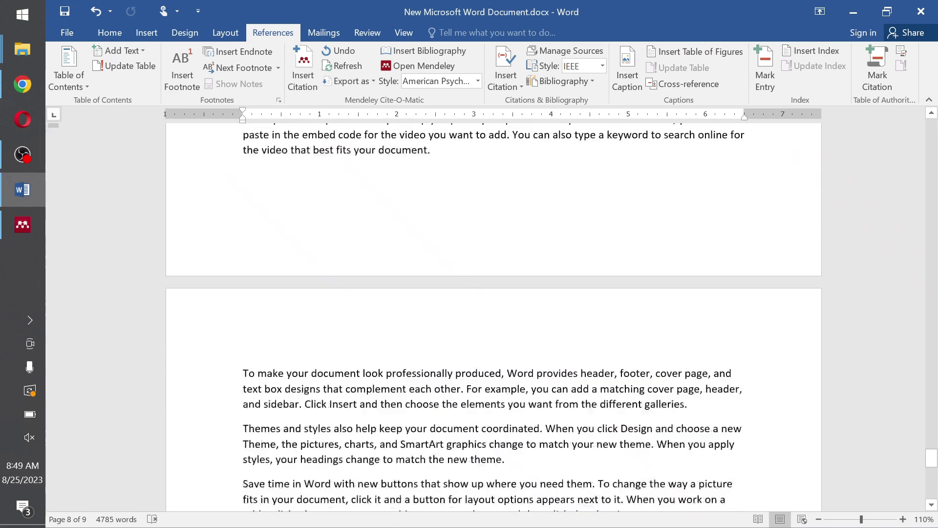
{"action": "scroll", "coordinate": [541, 218], "scroll_direction": "up", "scroll_amount": 2}
{"action": "left_click", "coordinate": [540, 218]}
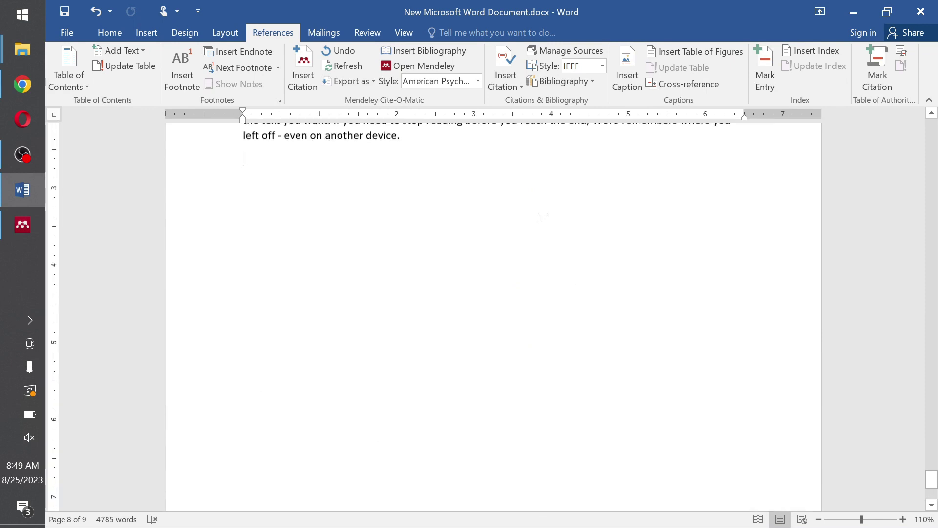
{"action": "scroll", "coordinate": [543, 252], "scroll_direction": "up", "scroll_amount": 1}
{"action": "key", "text": "Return"}
{"action": "type", "text": "Ref"}
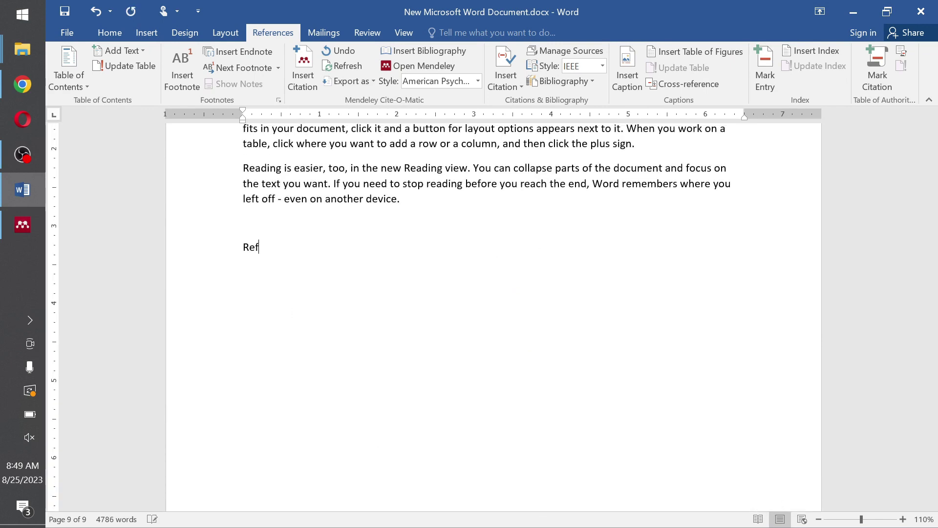
{"action": "type", "text": "ece"}
{"action": "key", "text": "BackSpace"}
{"action": "key", "text": "BackSpace"}
{"action": "type", "text": "rences"}
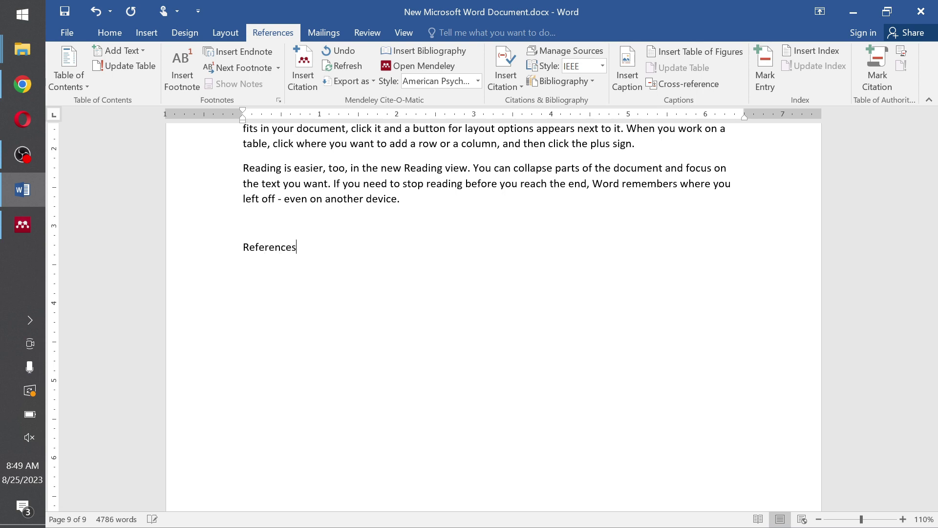
Make the References heading bold and insert the bibliography of both cited works below it.
{"action": "left_click_drag", "start_coordinate": [543, 252], "coordinate": [243, 250]}
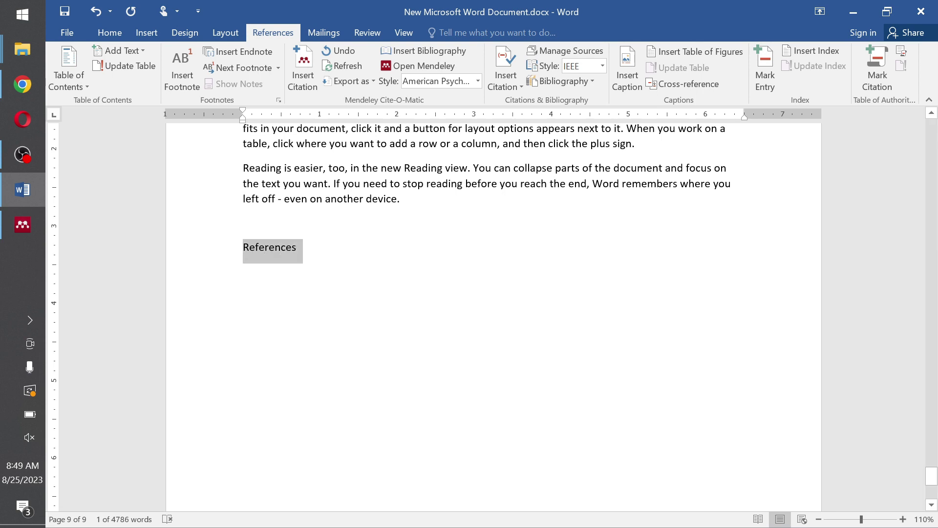
{"action": "key", "text": "ctrl+b"}
{"action": "key", "text": "End"}
{"action": "key", "text": "Return"}
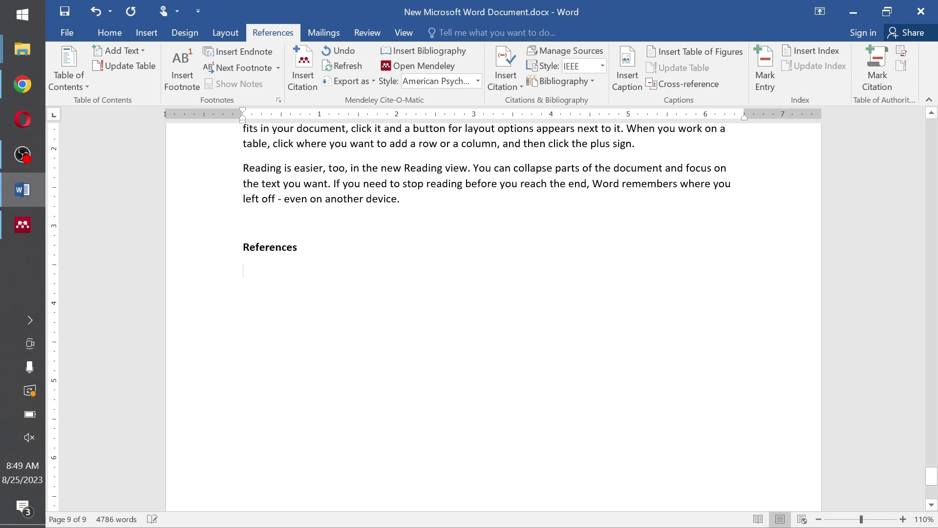
{"action": "left_click", "coordinate": [426, 49]}
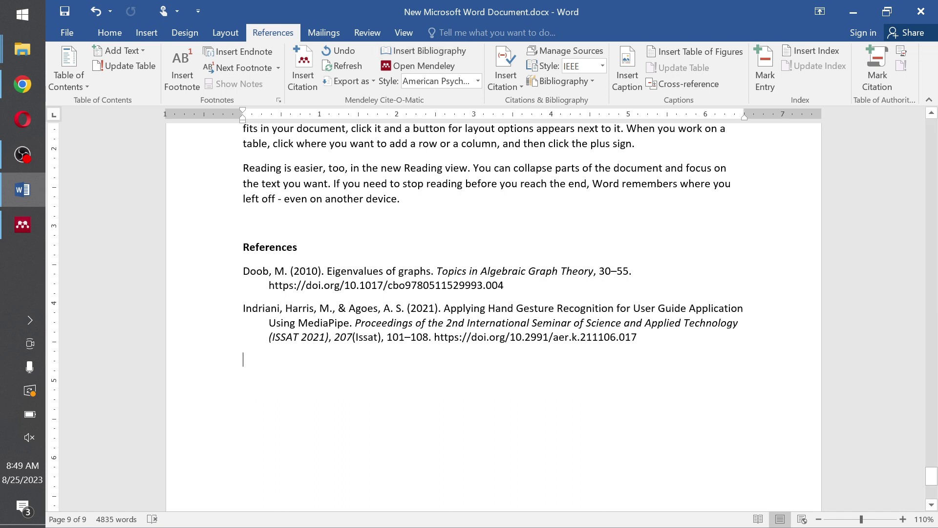
Change the Mendeley citation style to IEEE and check that the citations read [1] and [2].
{"action": "left_click", "coordinate": [477, 80]}
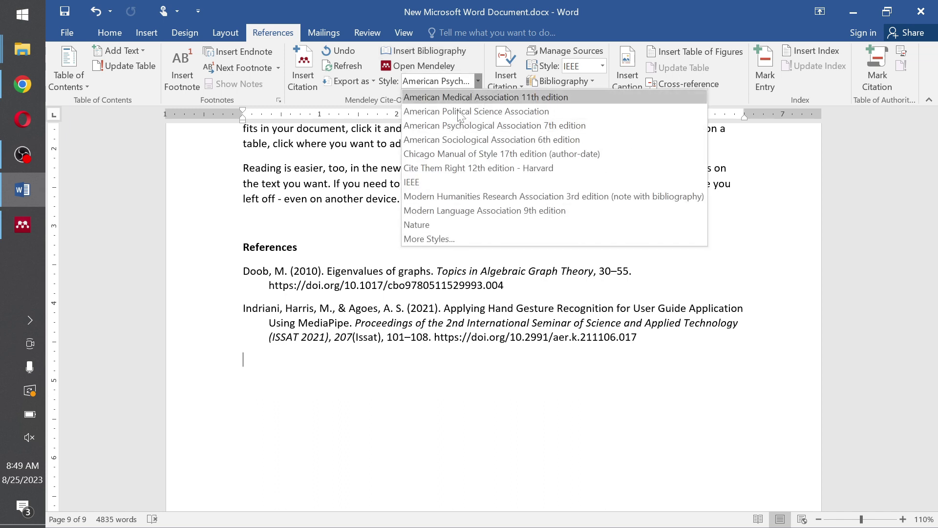
{"action": "left_click", "coordinate": [417, 184]}
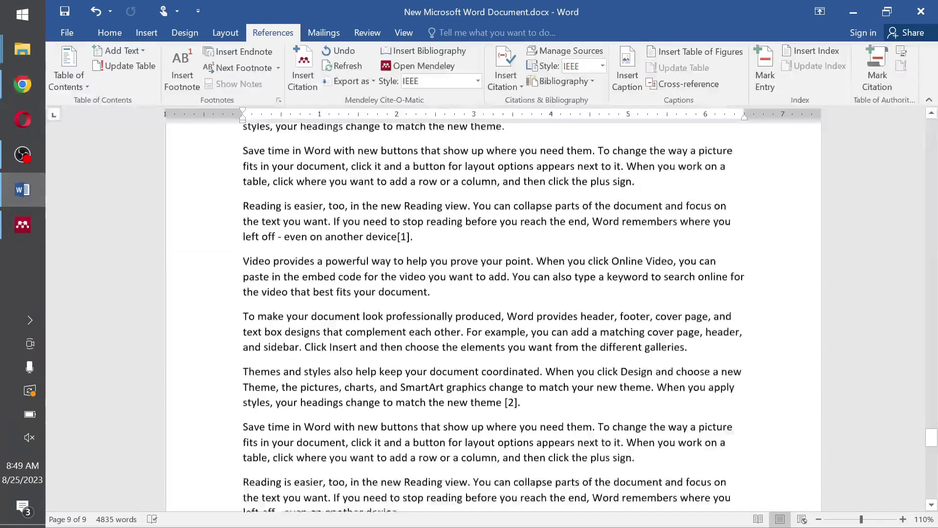
{"action": "left_click", "coordinate": [512, 415]}
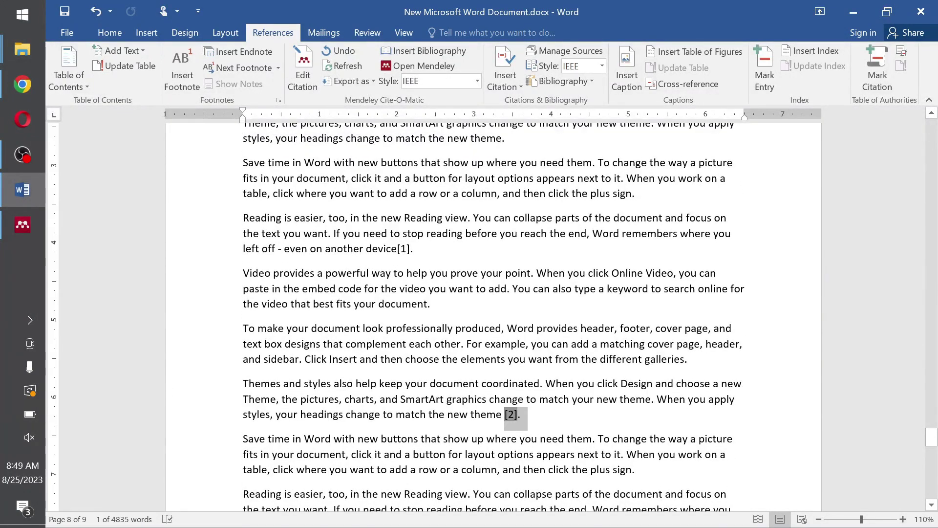
{"action": "left_click", "coordinate": [405, 250]}
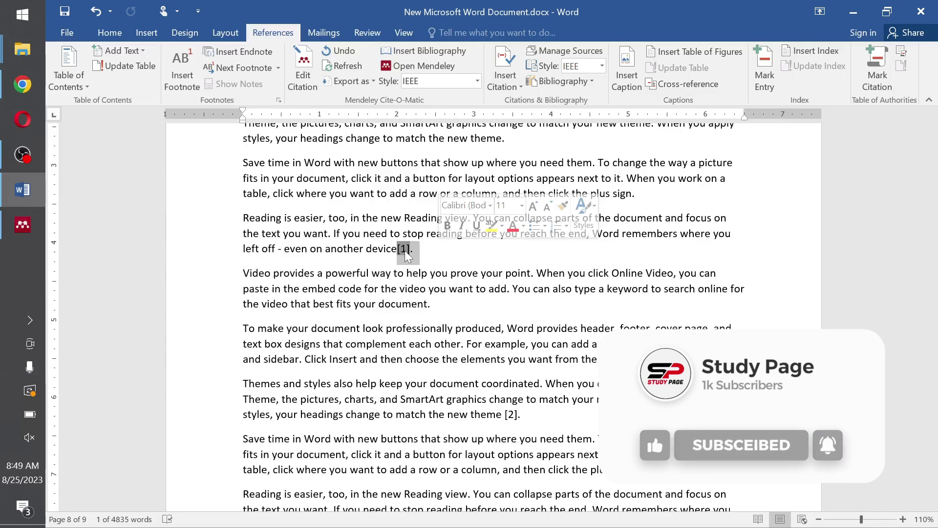
{"action": "left_click", "coordinate": [508, 273]}
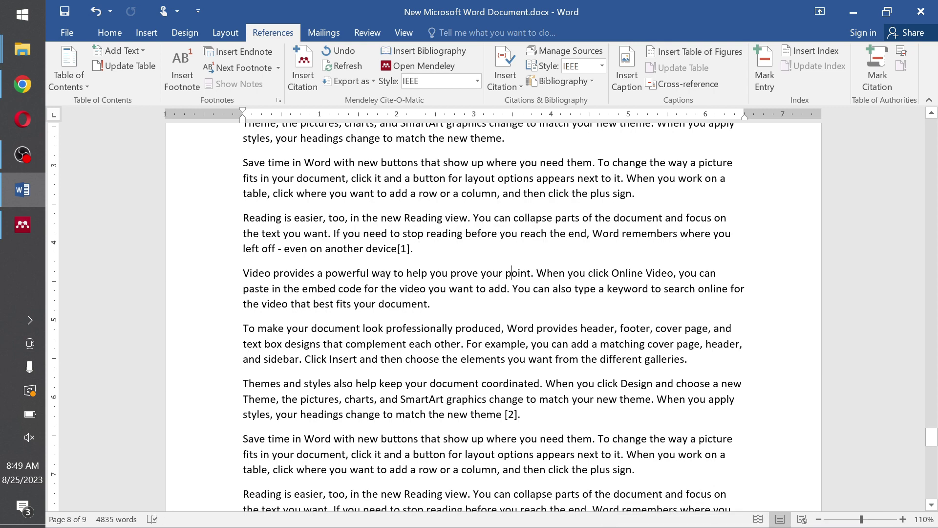